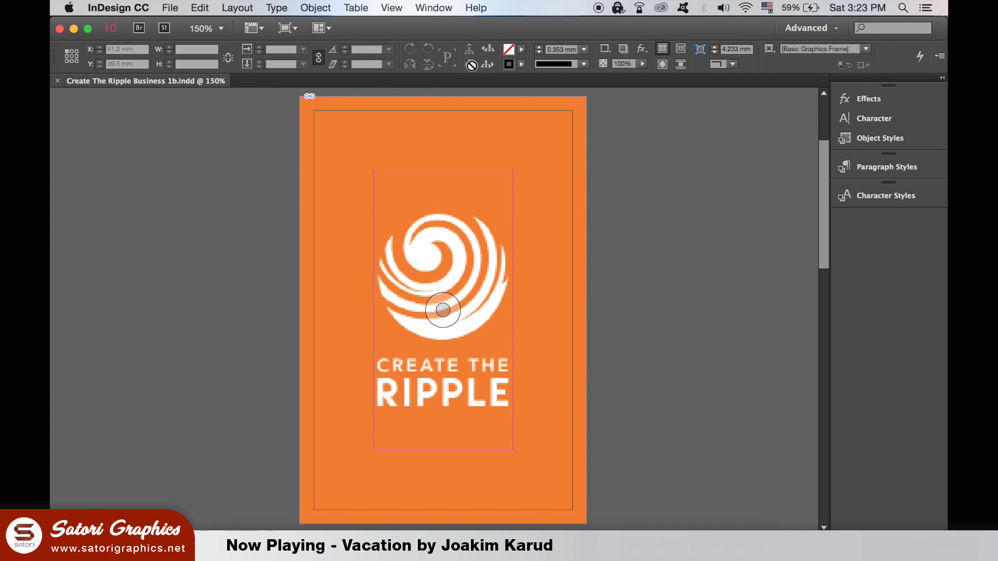
Step: Set the view's display performance to High Quality Display
click(391, 7)
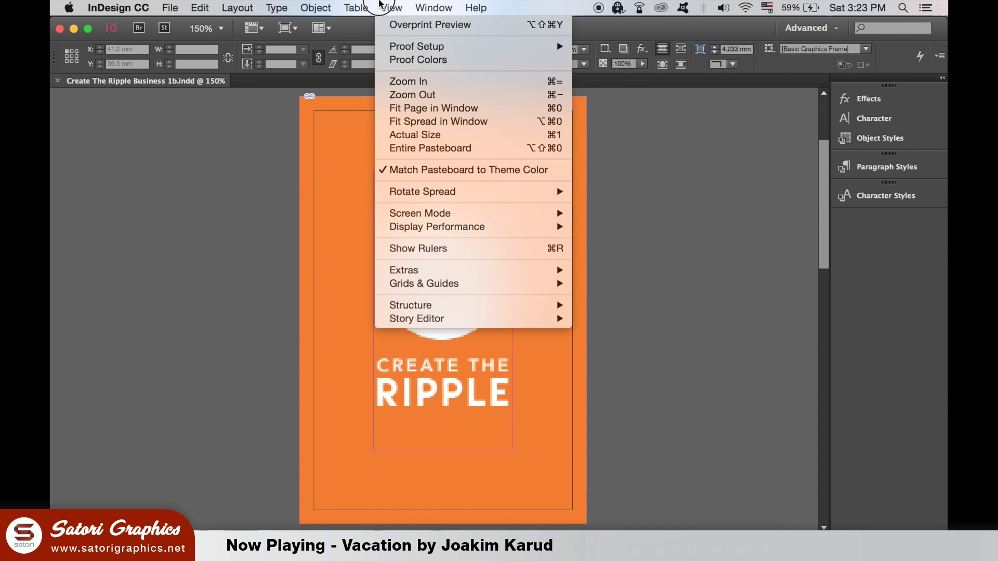
mouse_move(482, 229)
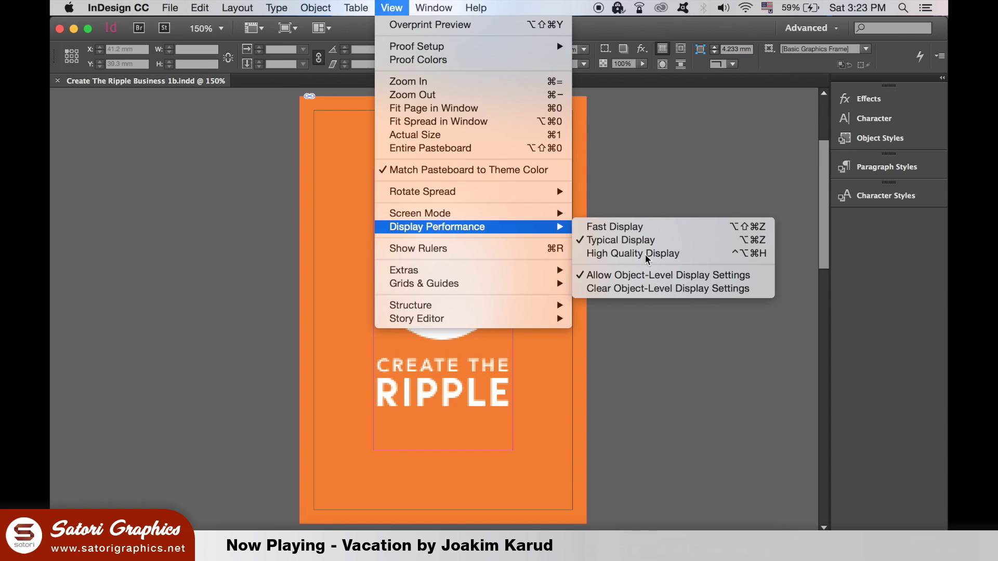
click(650, 280)
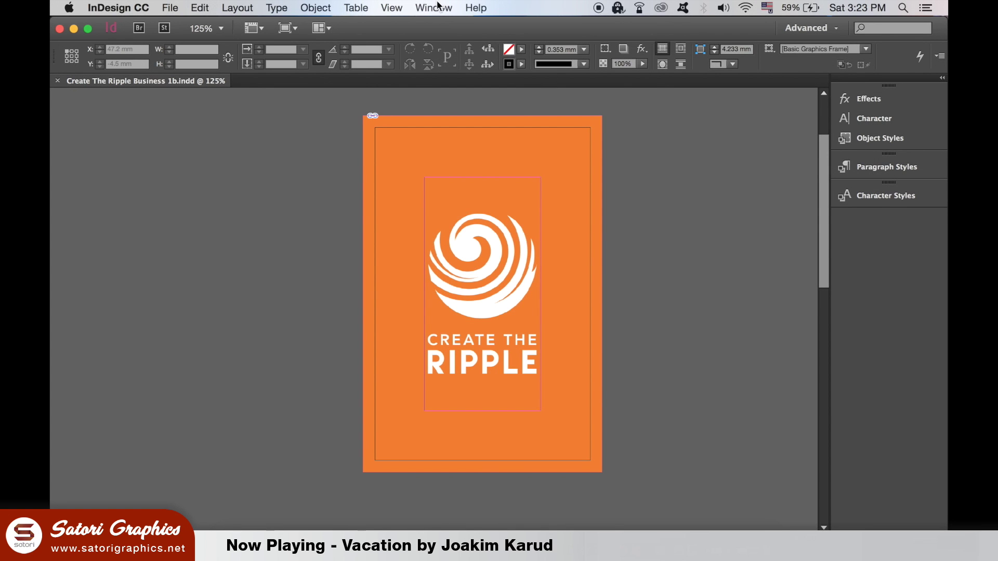
Step: Show the Tools panel as a single column and pick the Selection tool
click(438, 6)
mouse_move(438, 22)
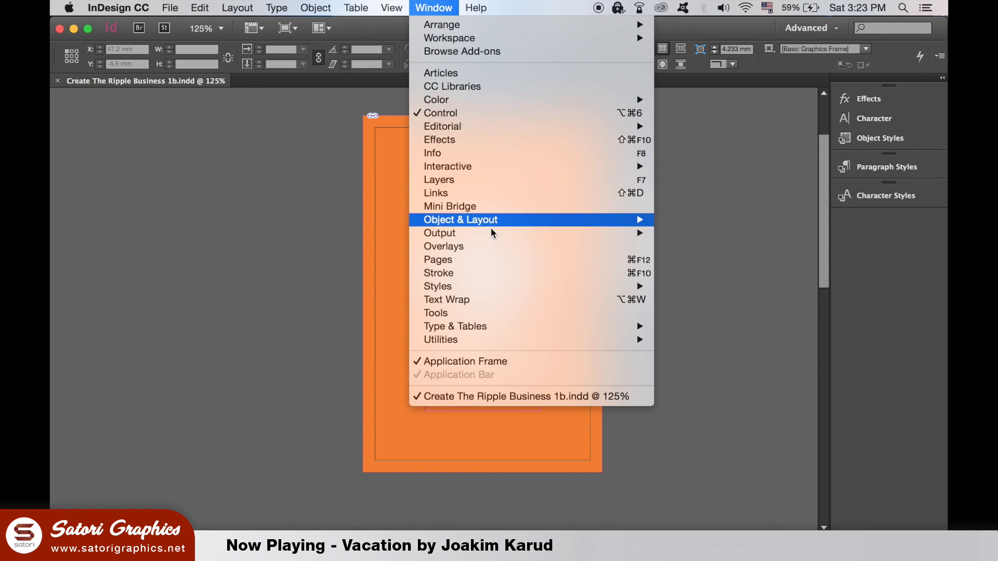
click(559, 314)
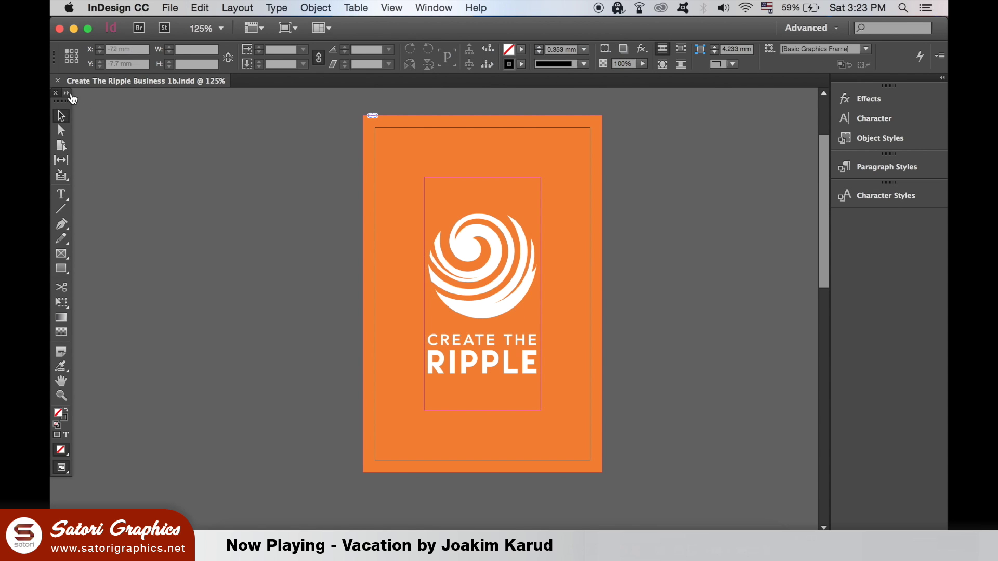
click(66, 94)
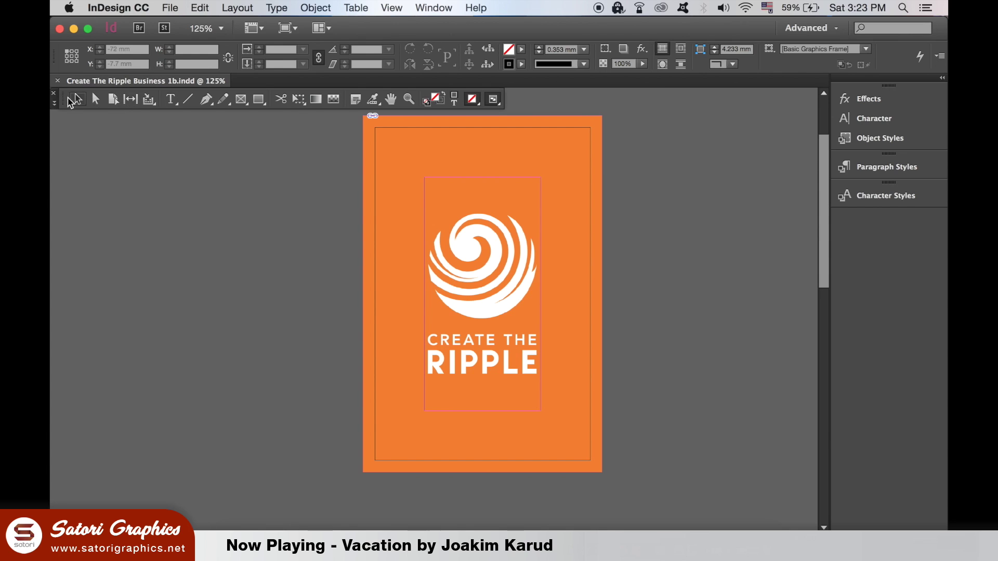
click(54, 102)
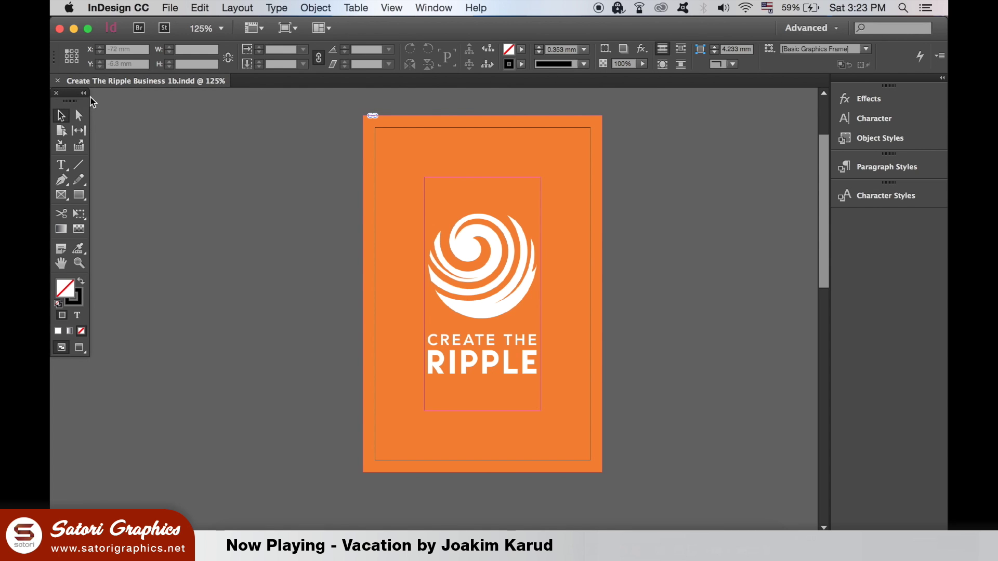
click(83, 93)
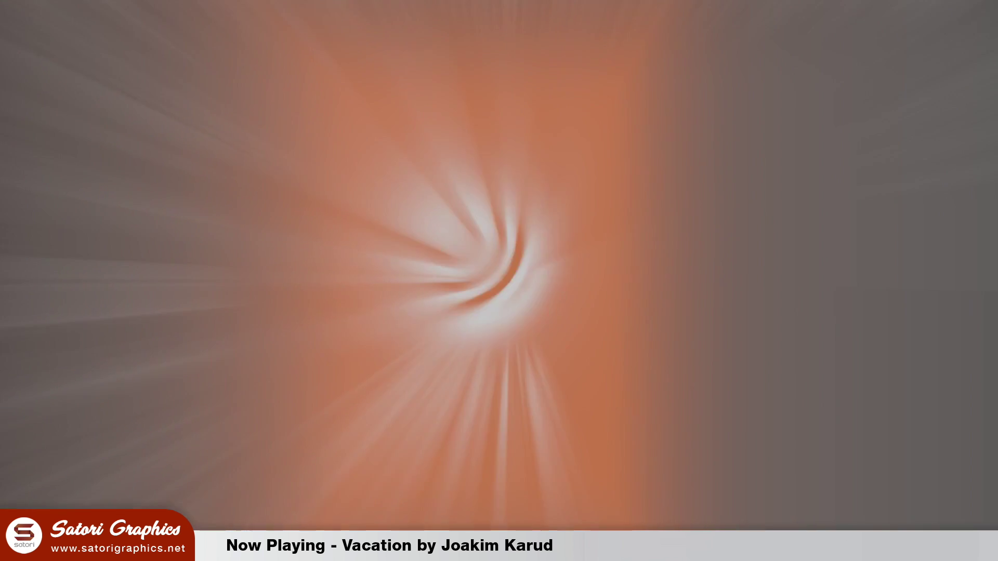
click(63, 115)
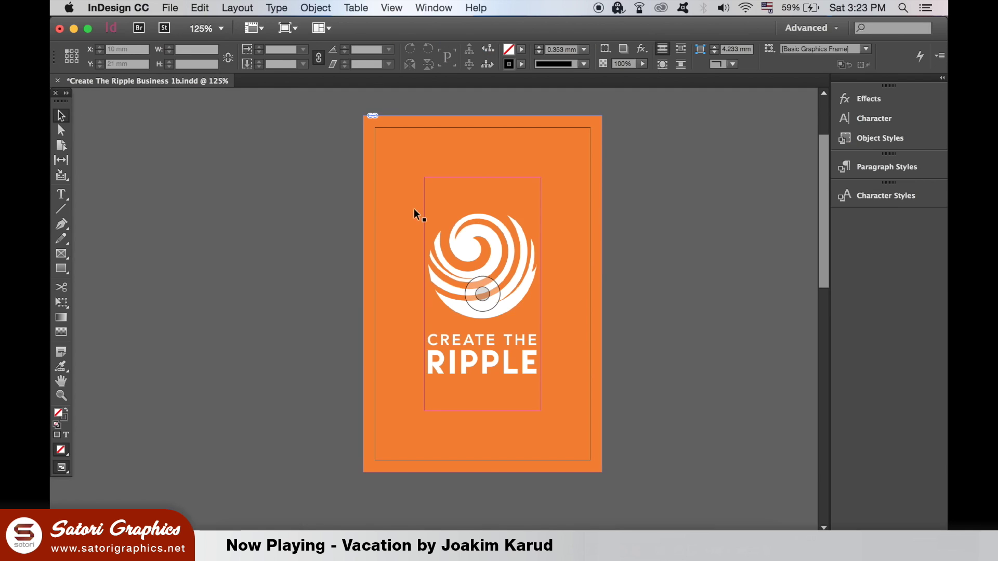
click(404, 191)
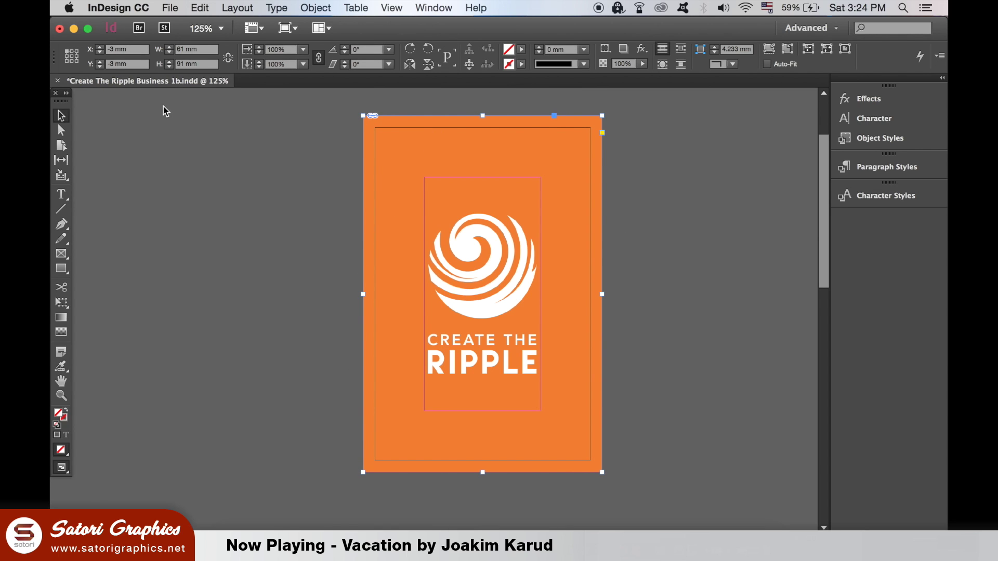
mouse_move(404, 179)
mouse_down()
mouse_move(379, 273)
mouse_move(421, 231)
mouse_move(423, 176)
mouse_move(416, 194)
mouse_up()
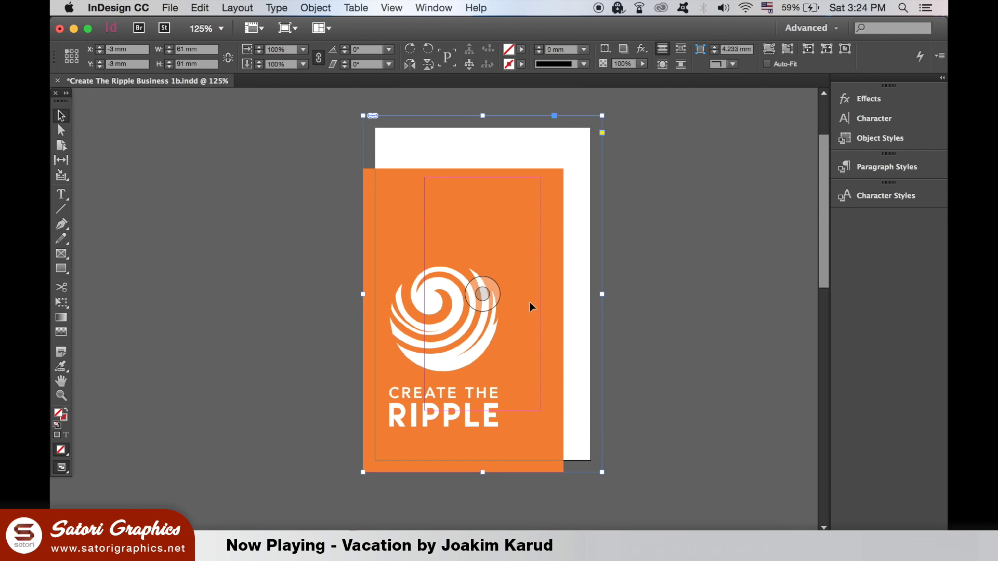
drag(481, 295, 523, 244)
key(super+z)
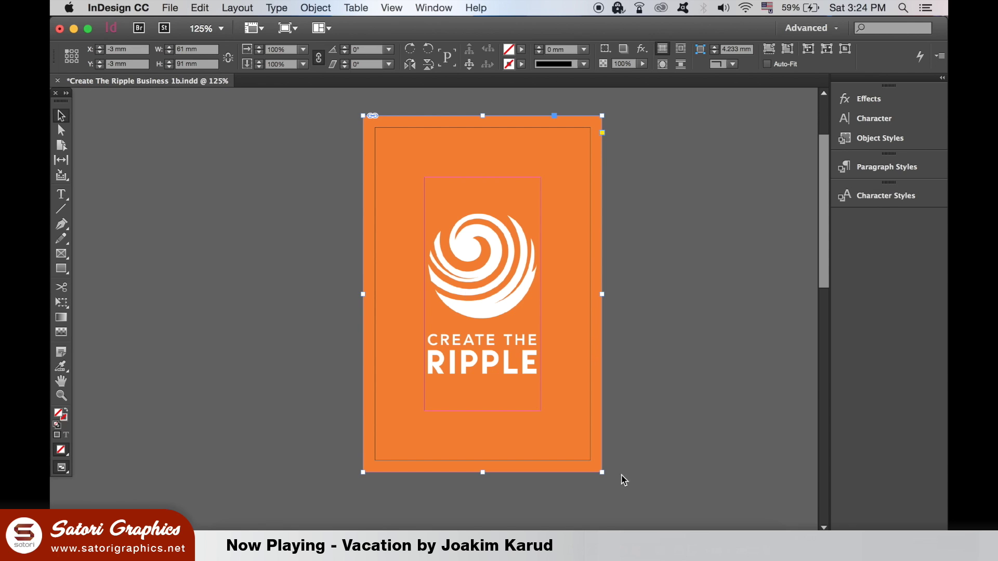
drag(624, 472, 638, 457)
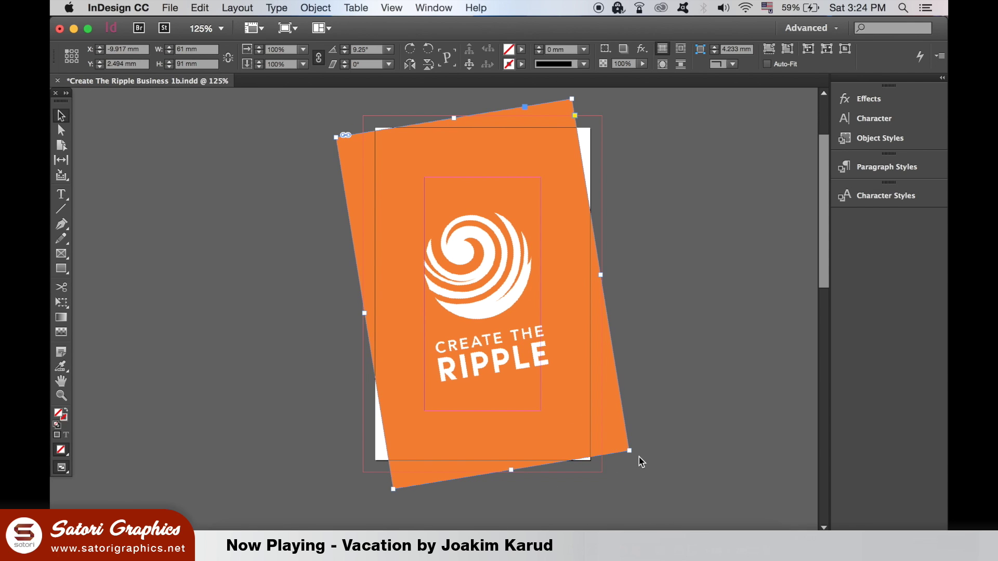
key(super+z)
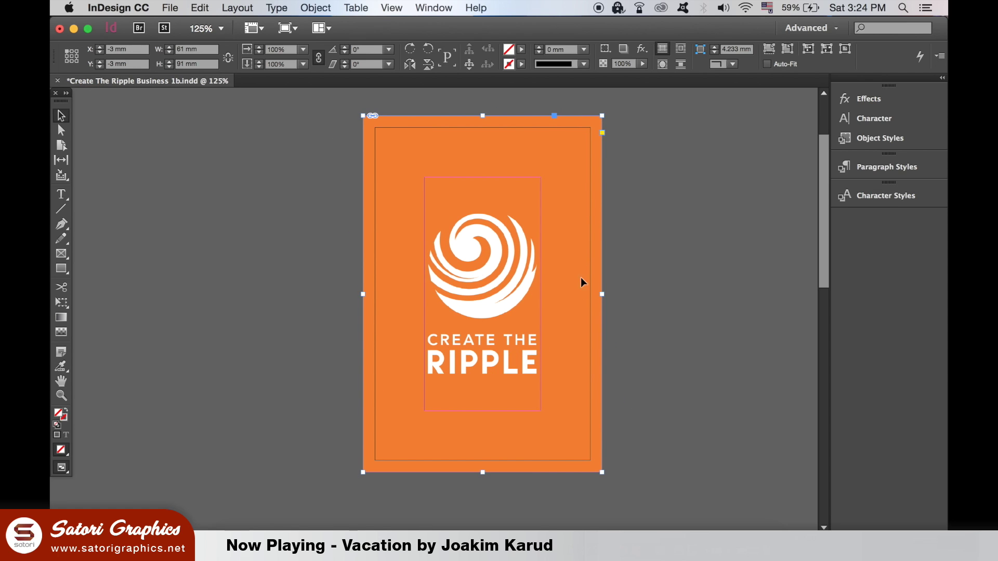
click(675, 250)
click(590, 170)
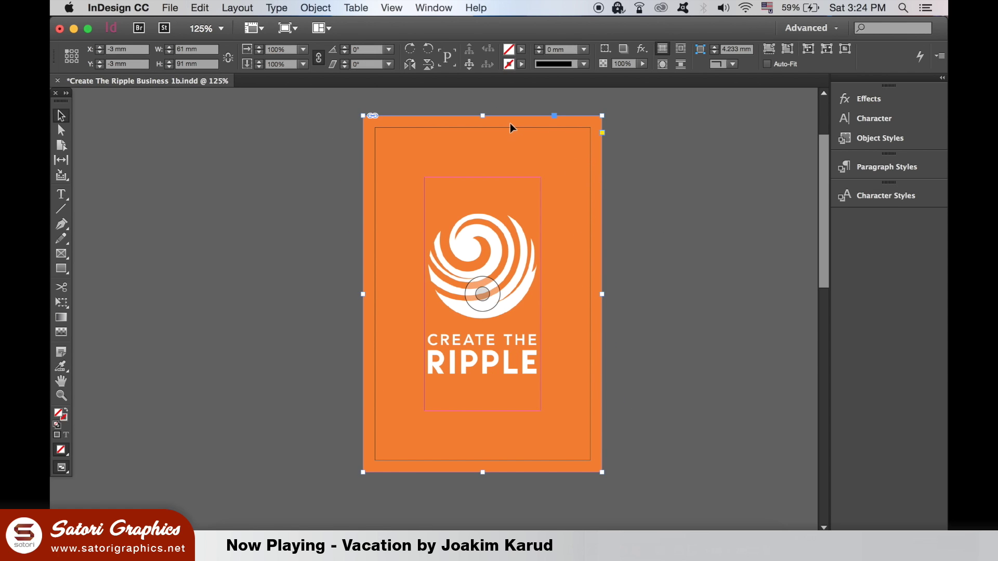
mouse_move(483, 116)
mouse_down()
mouse_move(483, 147)
mouse_move(477, 117)
mouse_up()
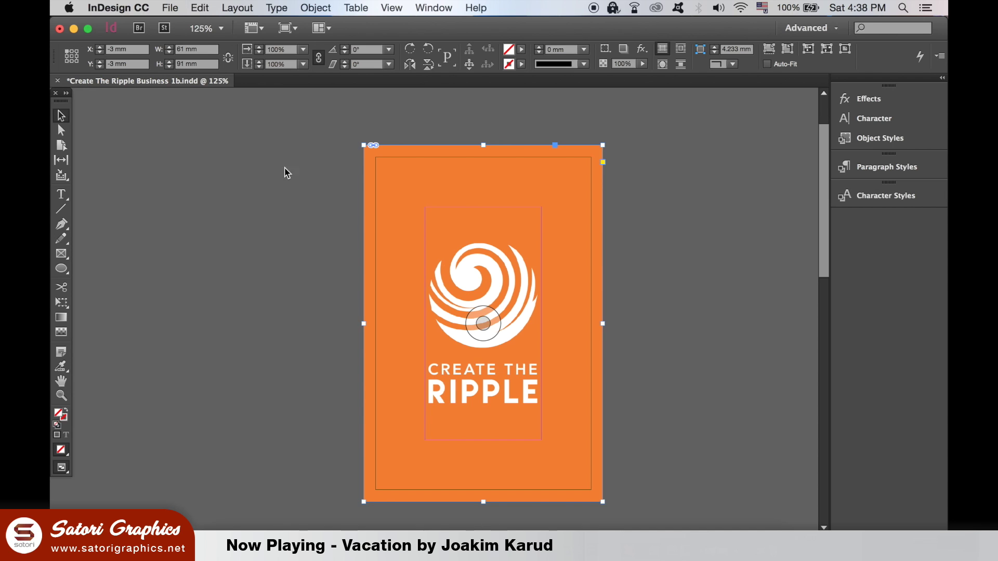
click(55, 127)
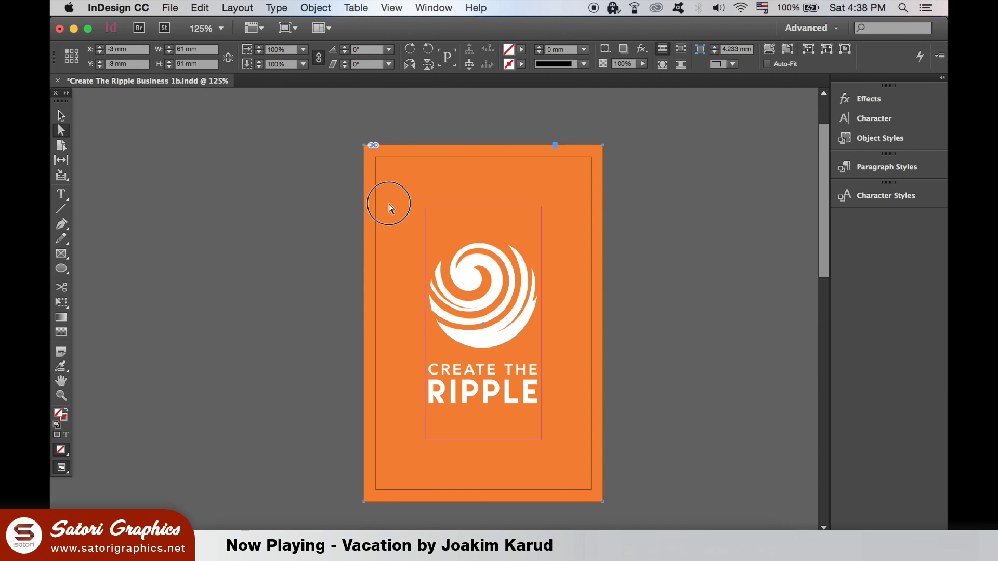
click(387, 206)
drag(517, 311, 496, 348)
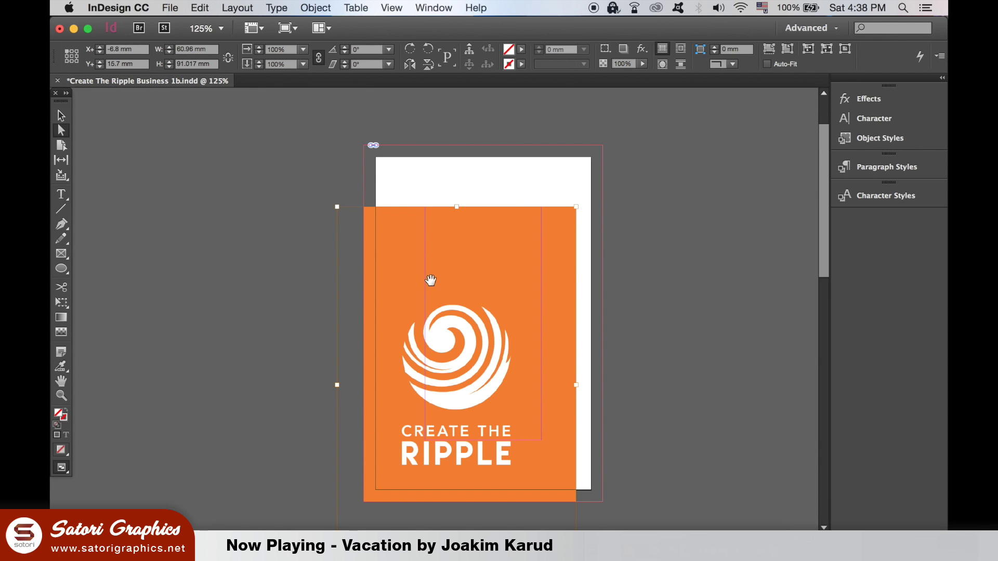
mouse_move(431, 280)
mouse_down()
mouse_move(485, 268)
mouse_move(483, 254)
mouse_move(454, 282)
mouse_move(442, 275)
mouse_up()
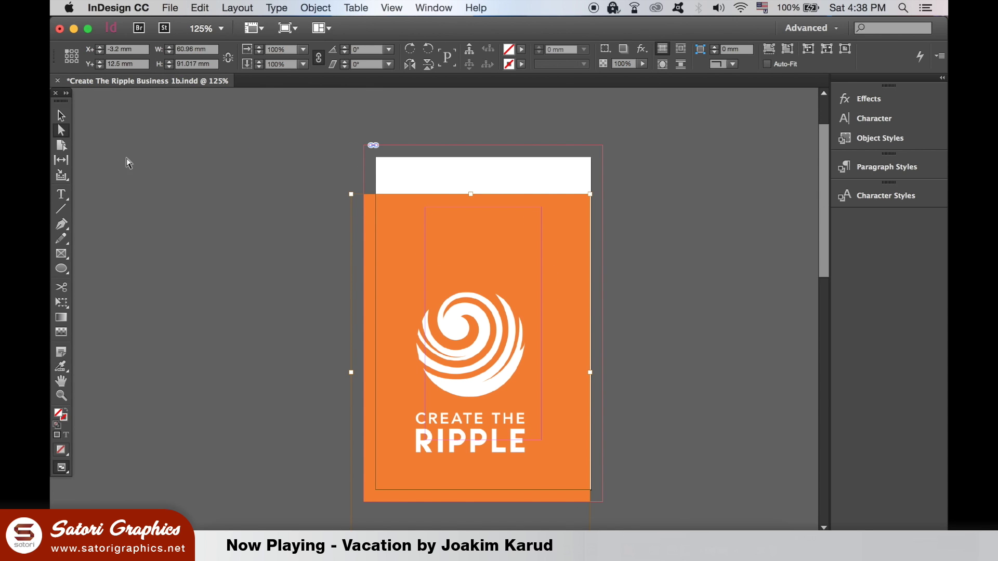
click(62, 115)
click(409, 177)
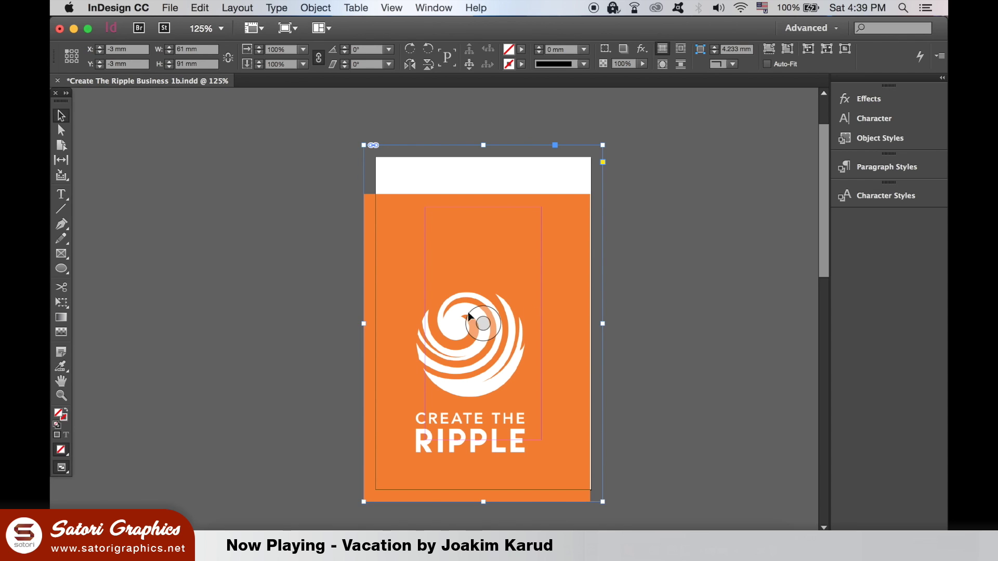
drag(364, 332, 398, 294)
click(61, 130)
drag(394, 233, 362, 256)
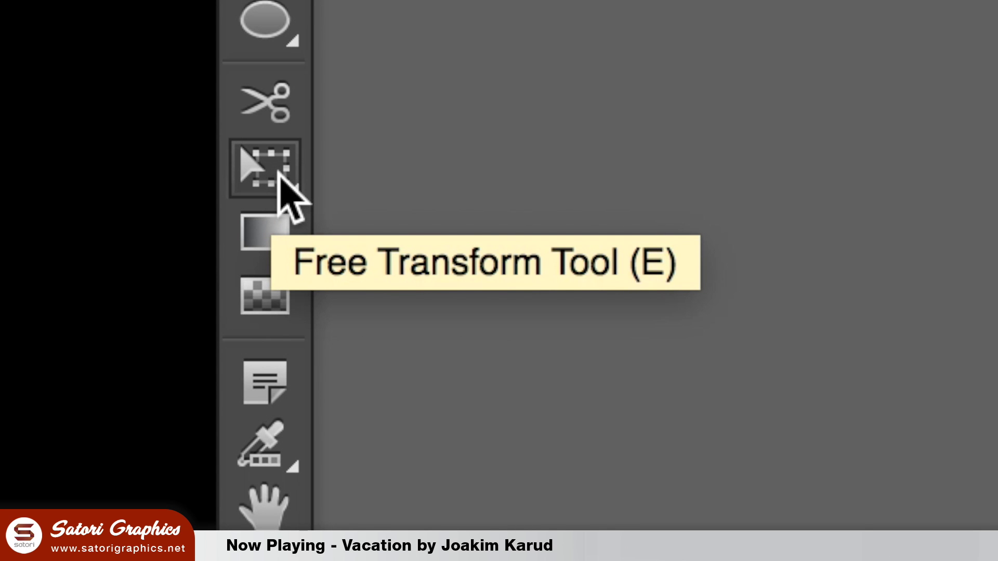
click(280, 174)
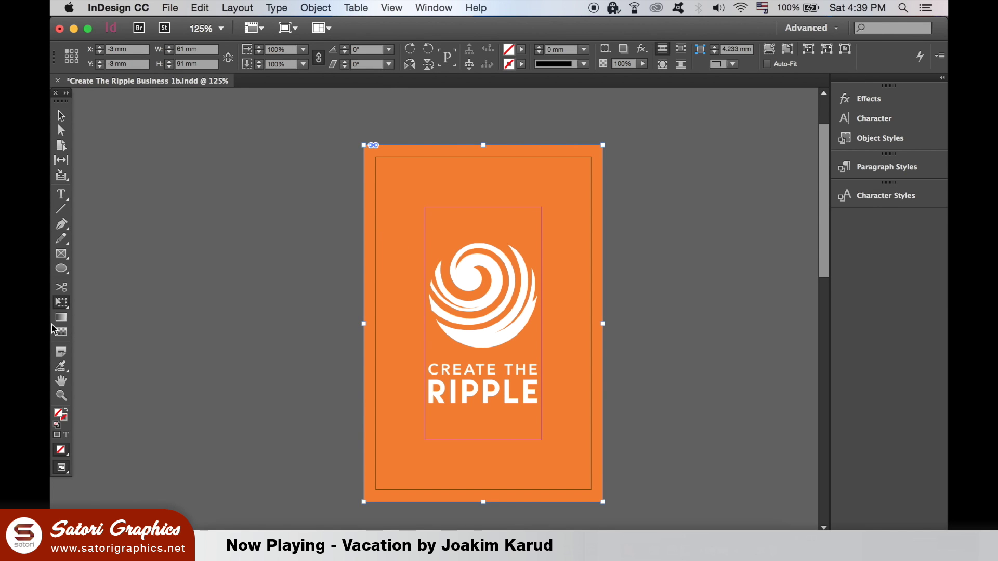
drag(603, 145, 520, 233)
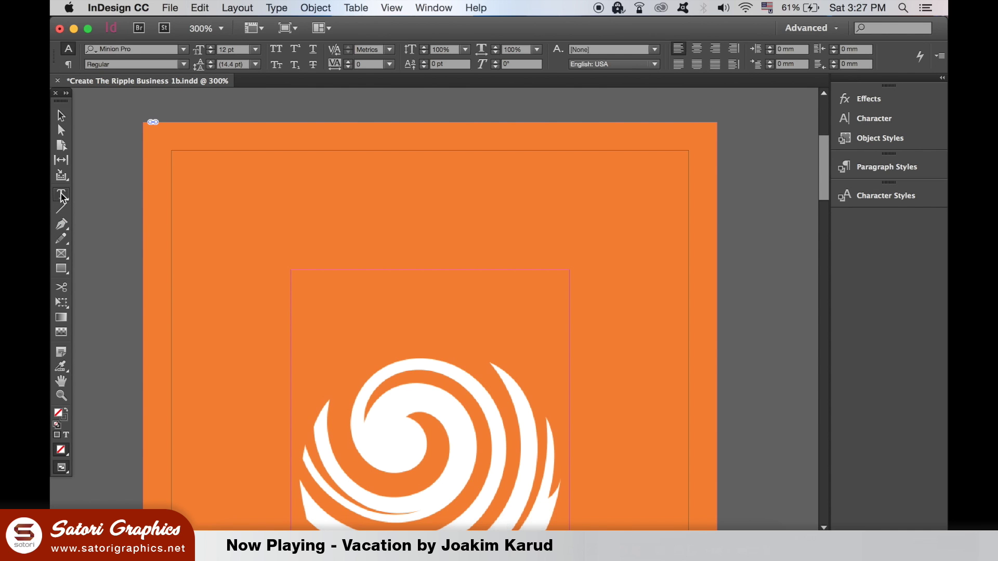
Step: Draw a text frame across the card's top and type 'BUSINESS CARD DESIGN'
click(310, 180)
drag(305, 223, 668, 242)
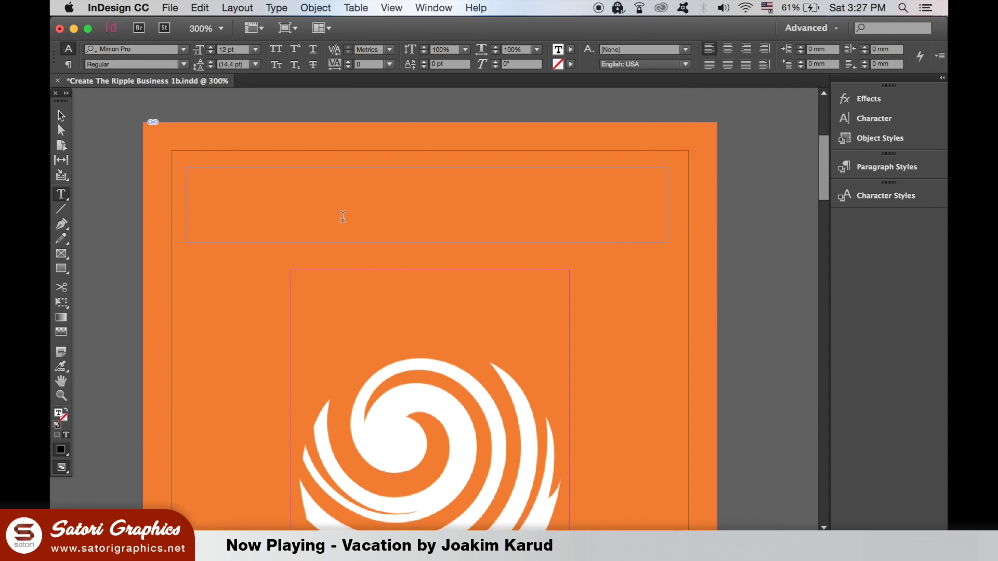
text(BU)
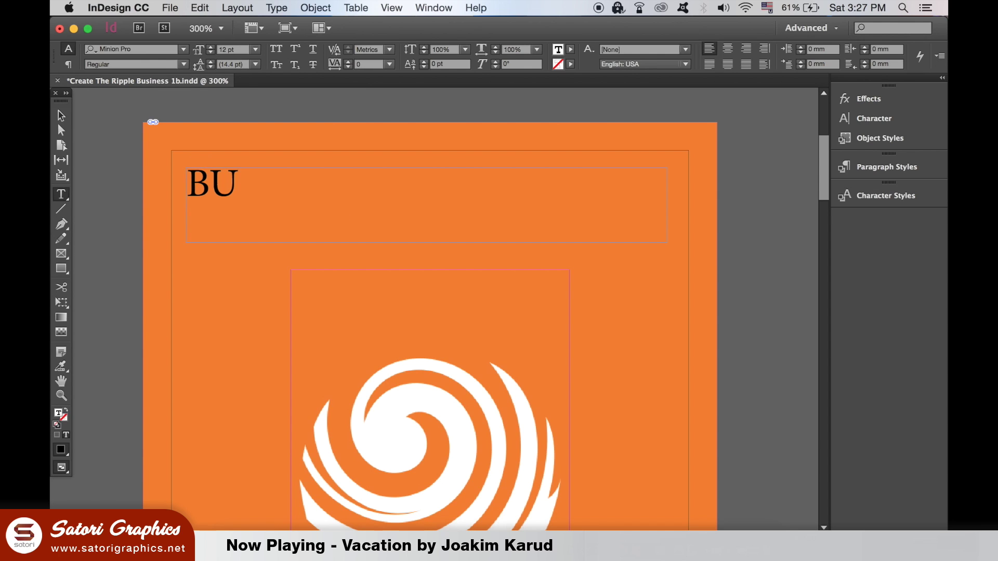
text(SINESS CARD DESIGN)
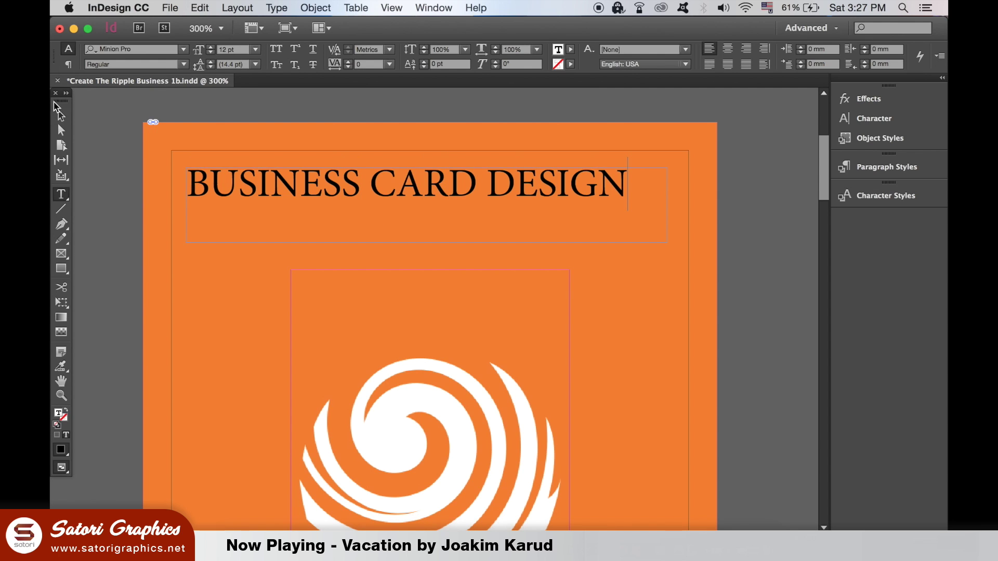
Step: Centre the headline, give it a tracking of 50, and lower its font size
triple_click(324, 178)
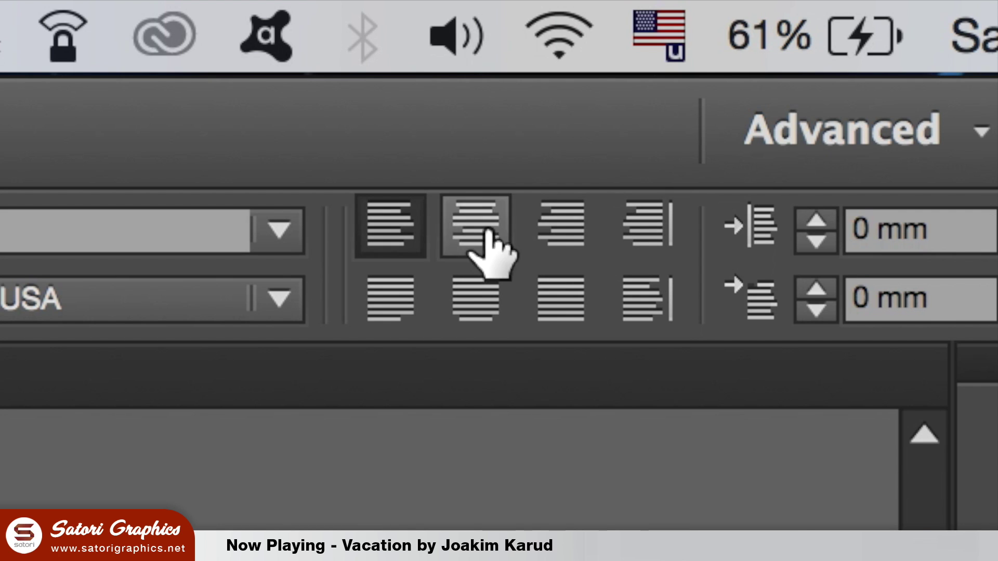
click(483, 244)
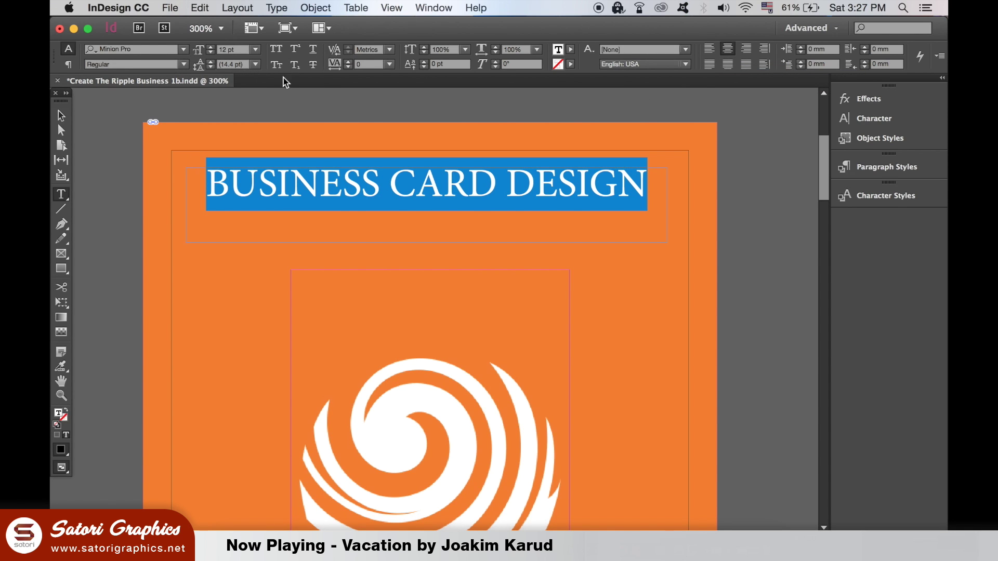
click(387, 66)
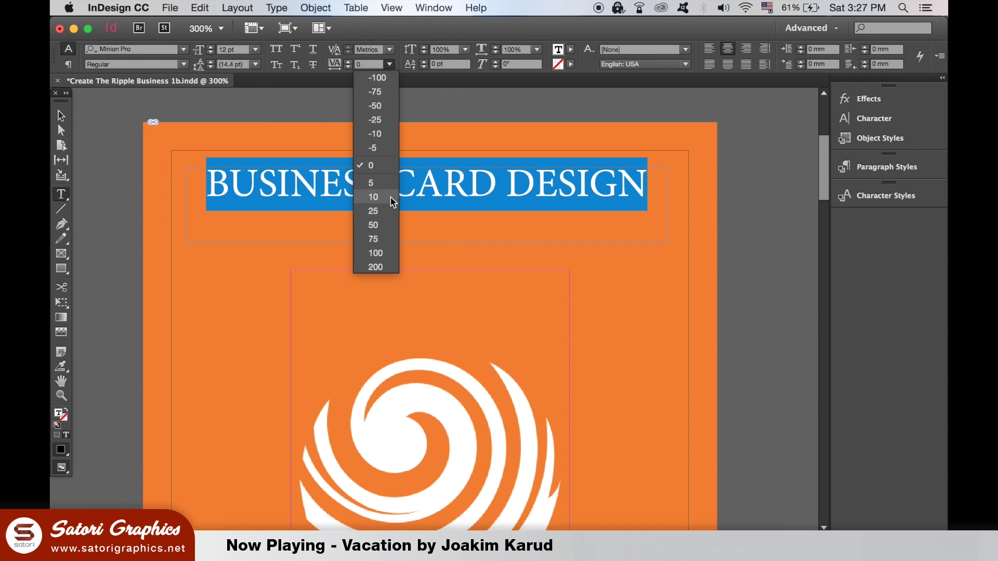
key(Escape)
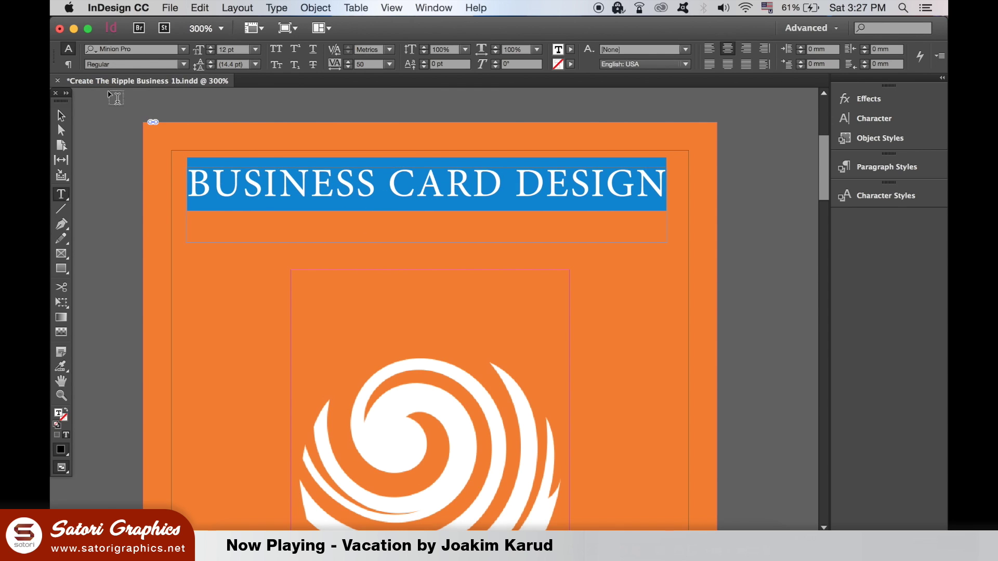
click(212, 53)
Step: Drag the headline frame's bottom edge up so it ends just below the words
click(60, 115)
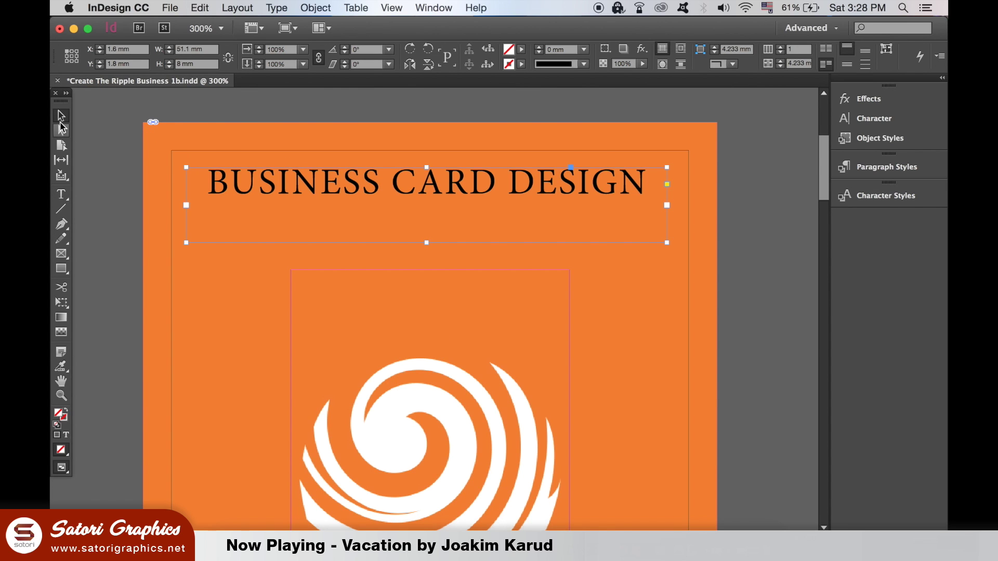
drag(424, 243, 464, 188)
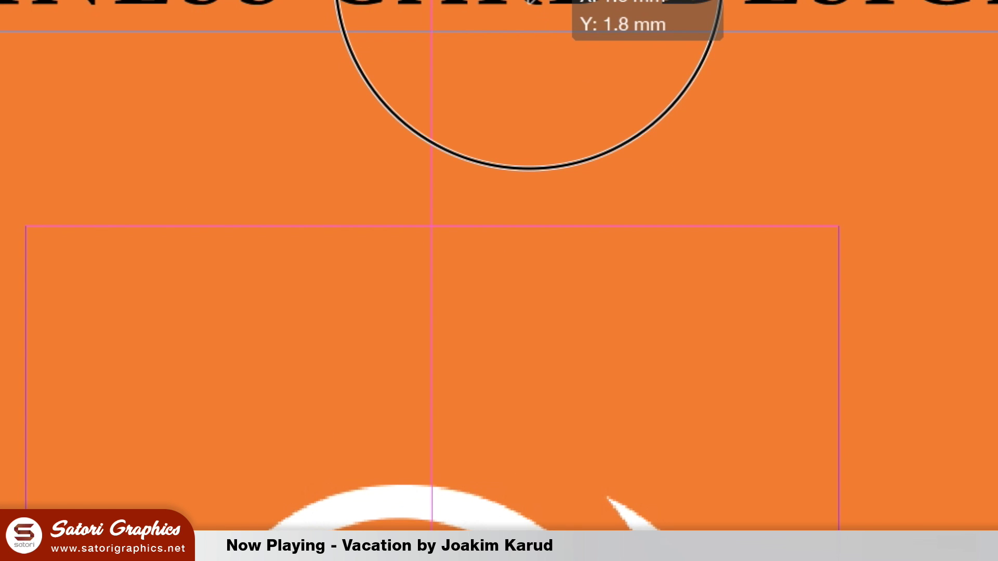
drag(530, 1, 525, 1)
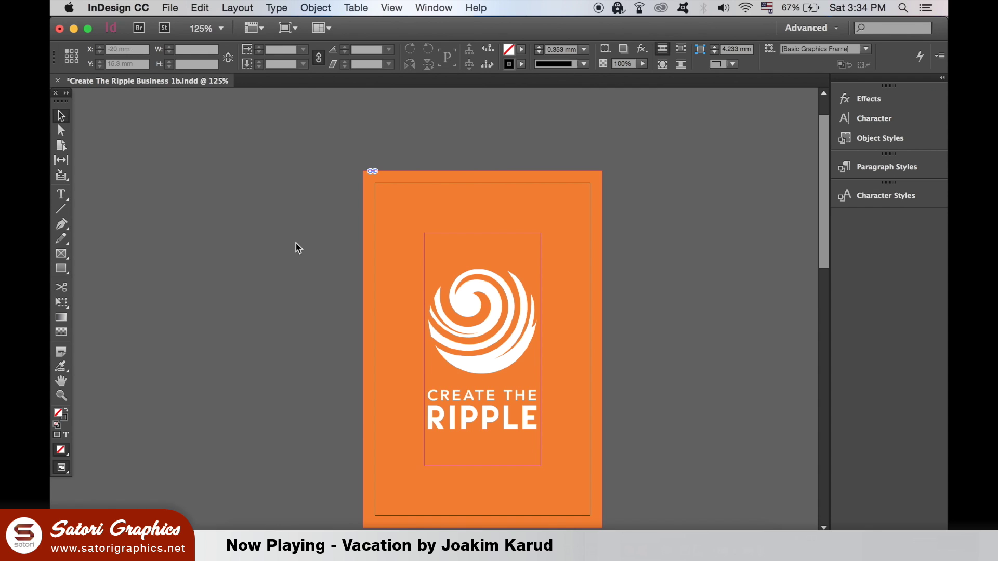
Step: Draw a square Rectangle Frame at the card's top-left with stroke set to None
click(61, 253)
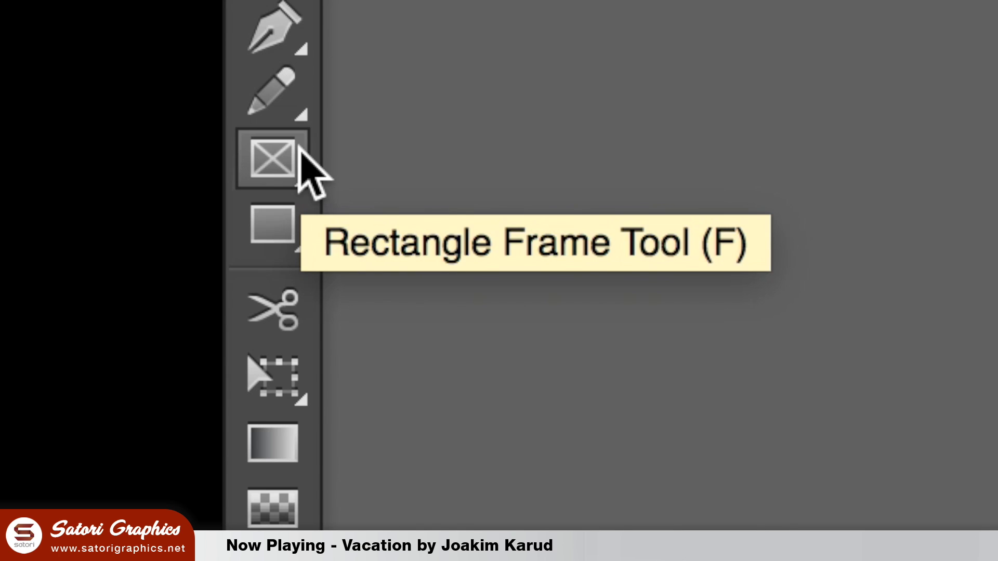
click(297, 217)
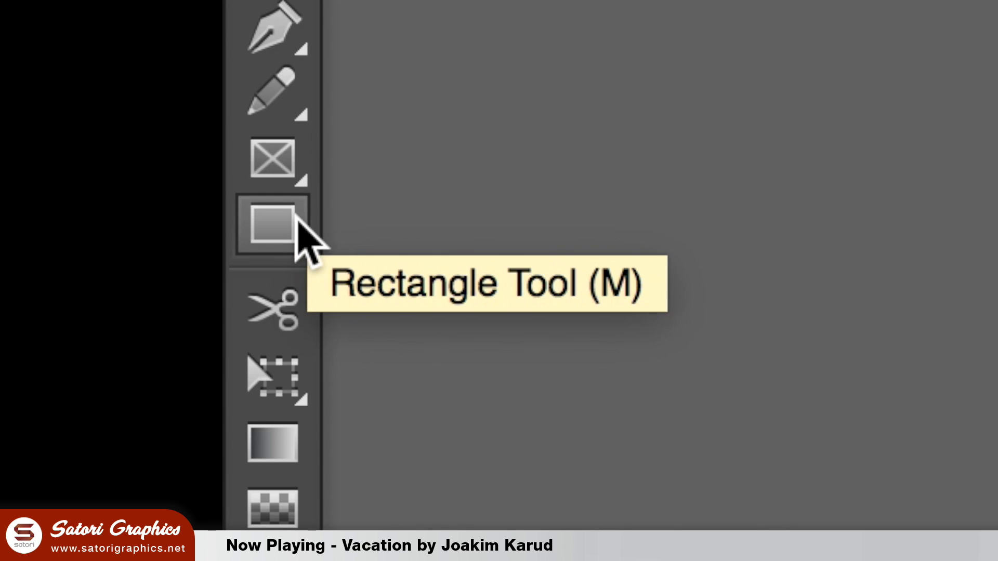
click(297, 173)
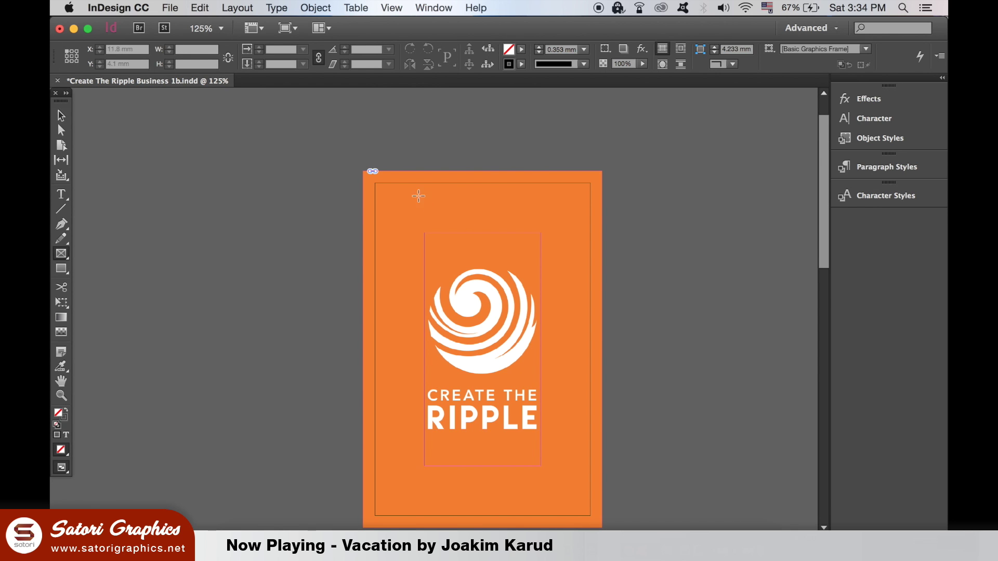
mouse_move(392, 188)
mouse_down()
mouse_move(501, 263)
mouse_move(491, 258)
mouse_up()
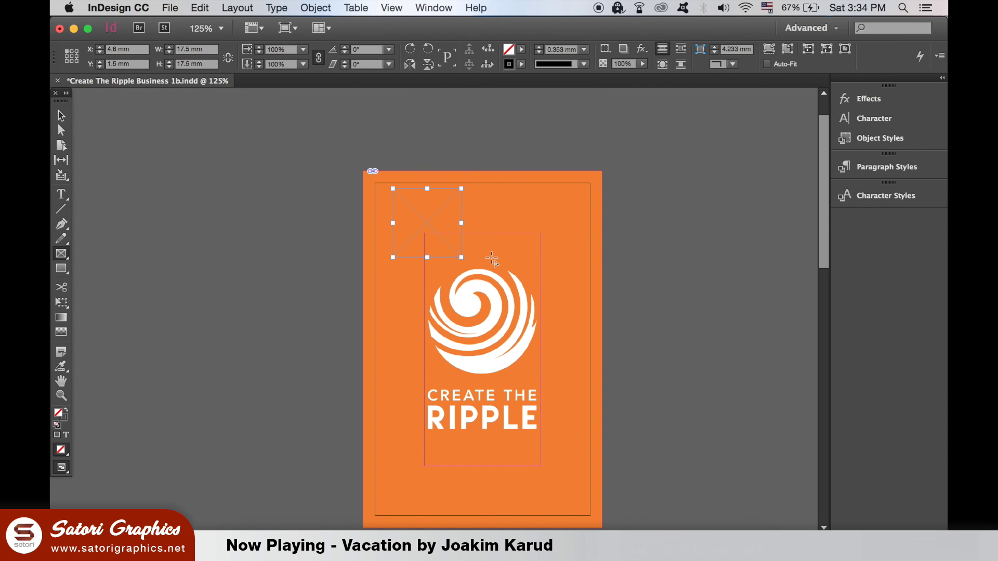
key(slash)
Step: Place the circular Satori logo PNG into the new frame
scroll(436, 232, up, 4)
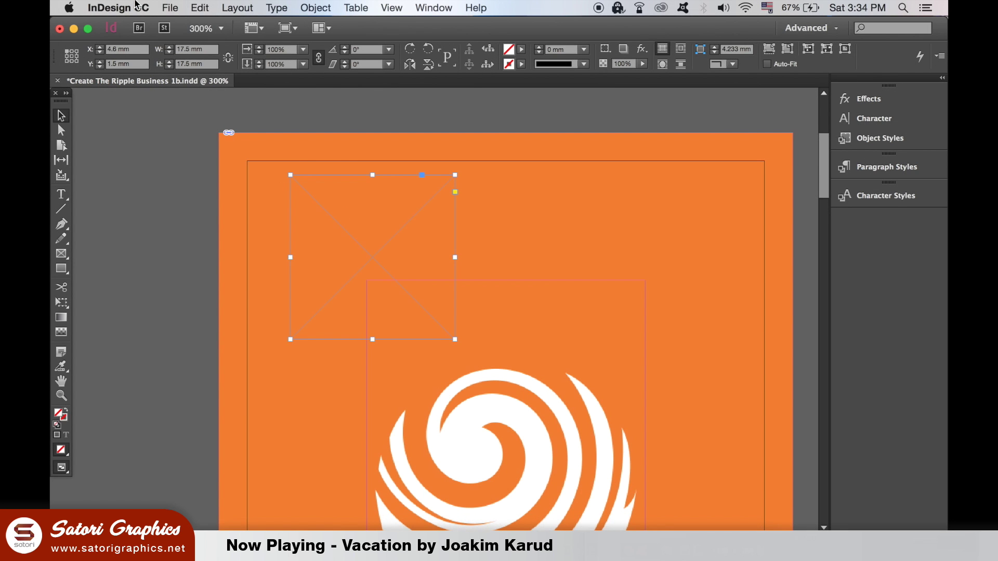
click(170, 8)
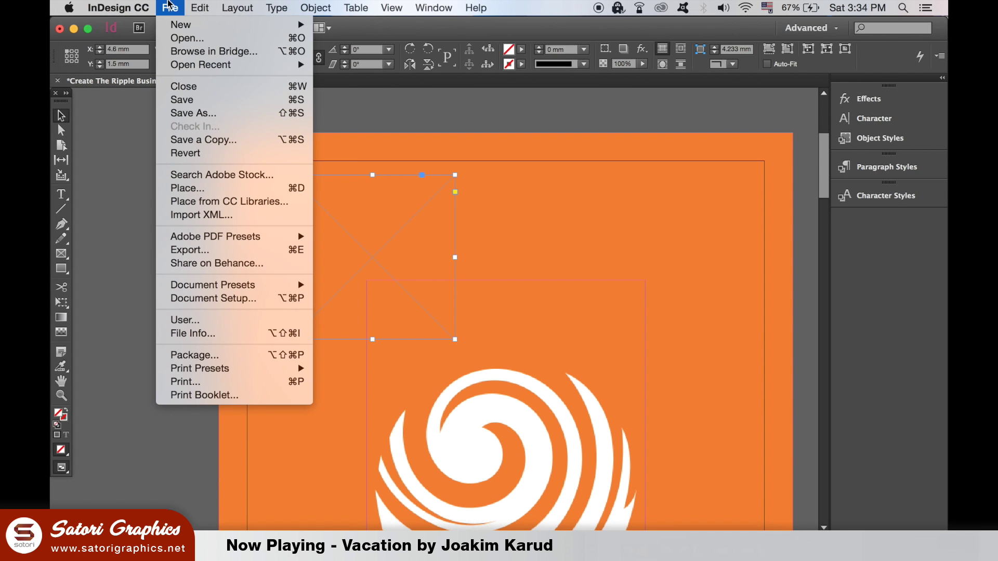
click(214, 190)
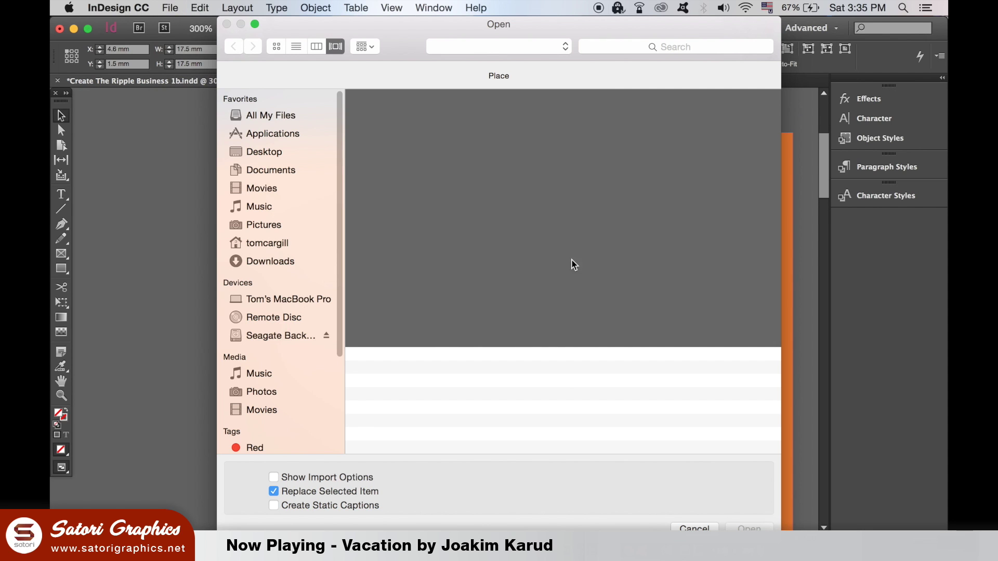
click(489, 371)
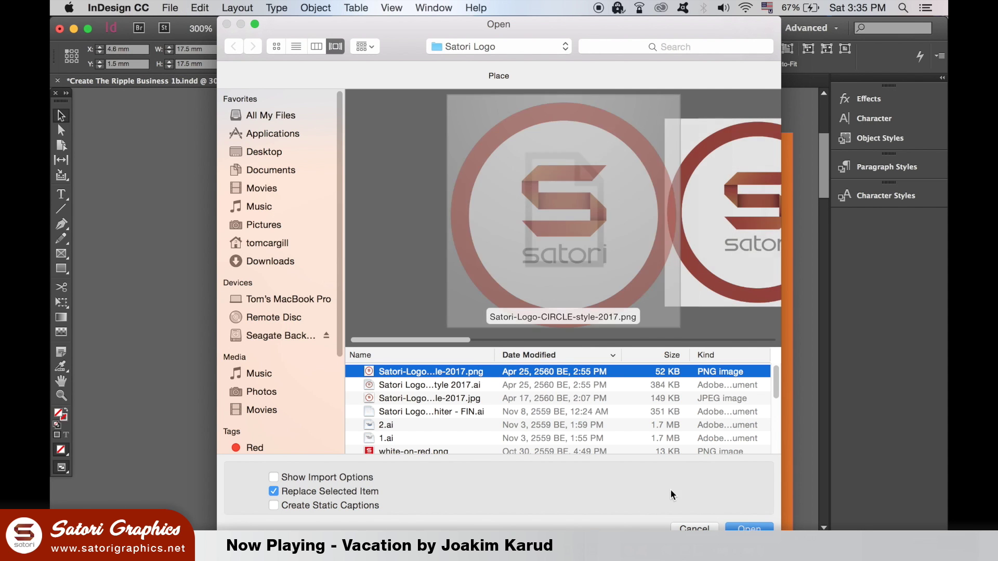
click(749, 527)
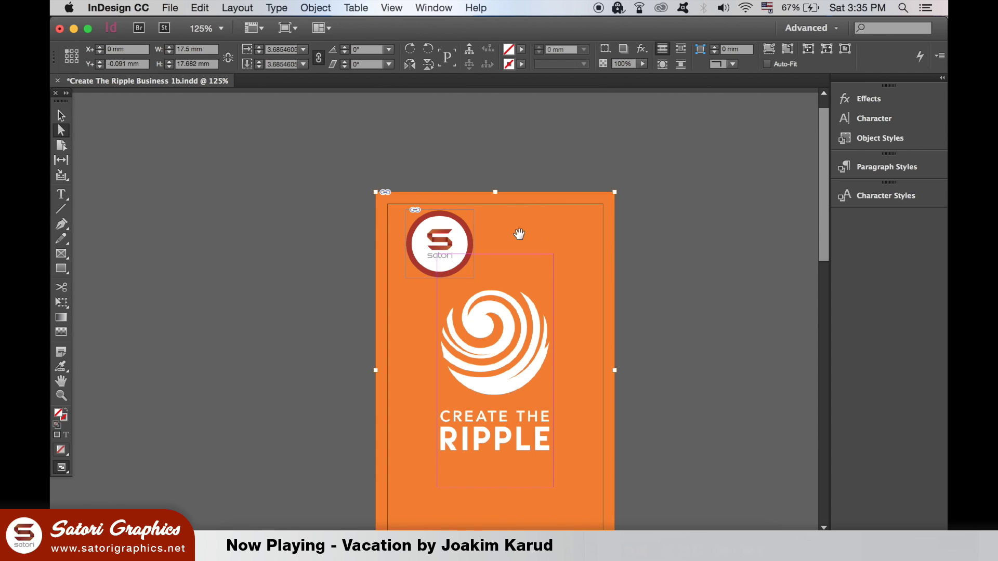
Step: Reposition the logo frame on the card and fit the image content to the frame
click(60, 115)
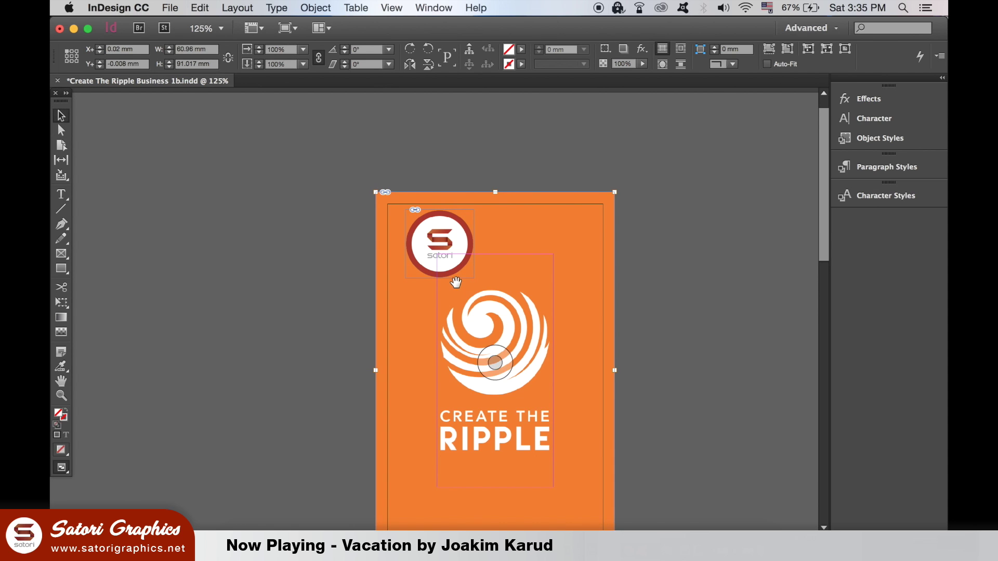
scroll(456, 283, up, 3)
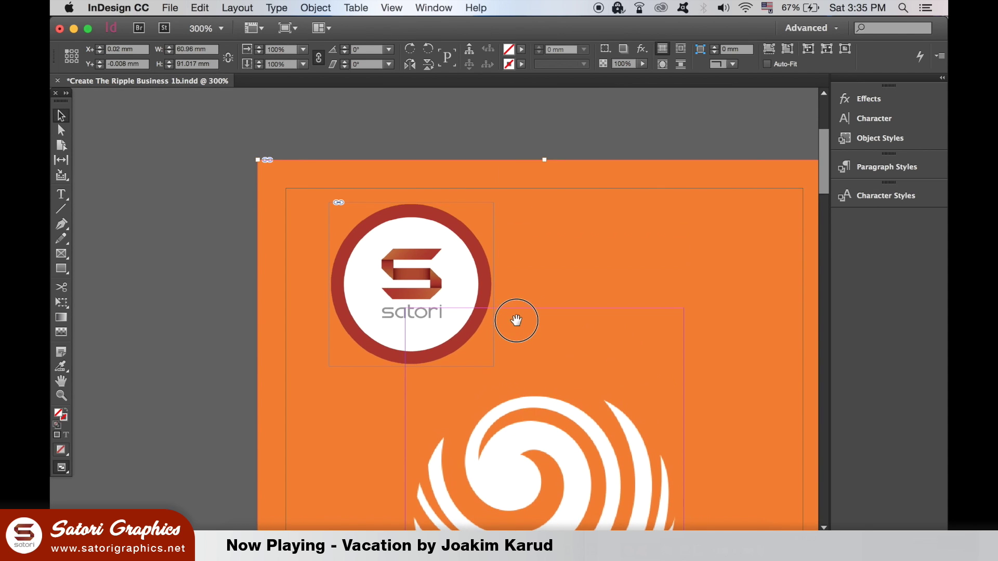
click(465, 247)
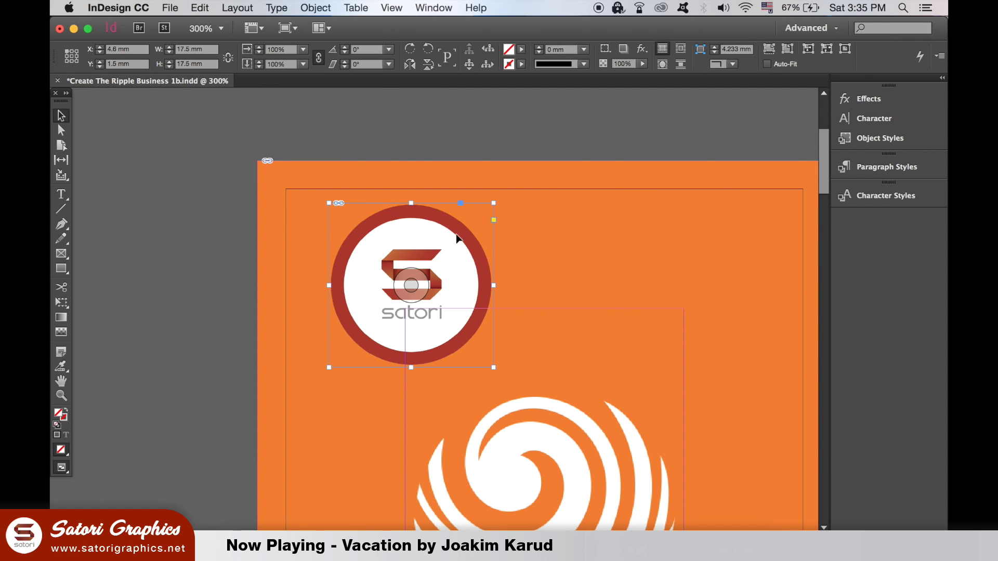
mouse_move(411, 287)
mouse_down()
mouse_move(405, 257)
mouse_move(417, 260)
mouse_move(401, 282)
mouse_up()
key(super+alt+shift+c)
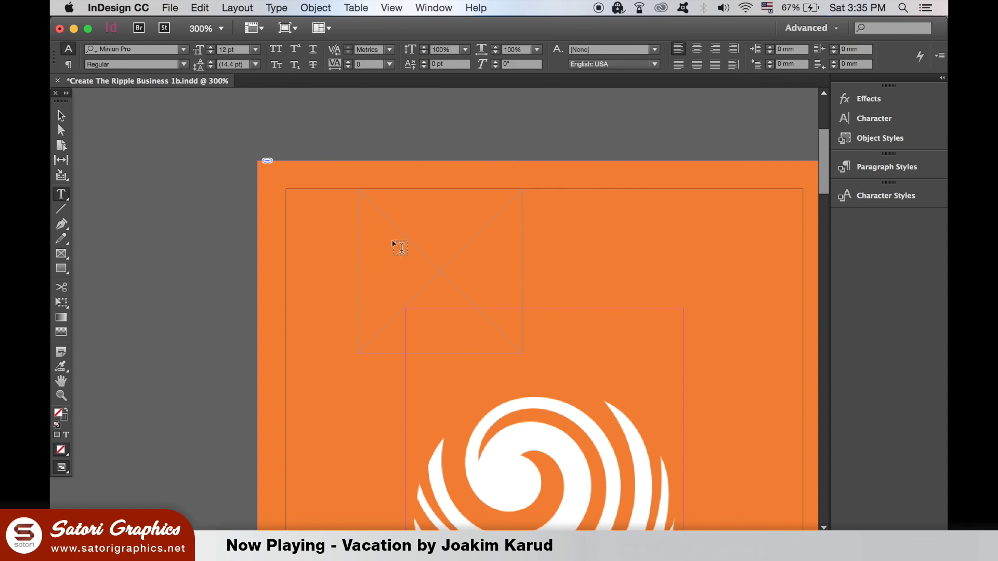
Step: Turn the empty frame into a text frame and type filler 'ccccccccc'
click(515, 271)
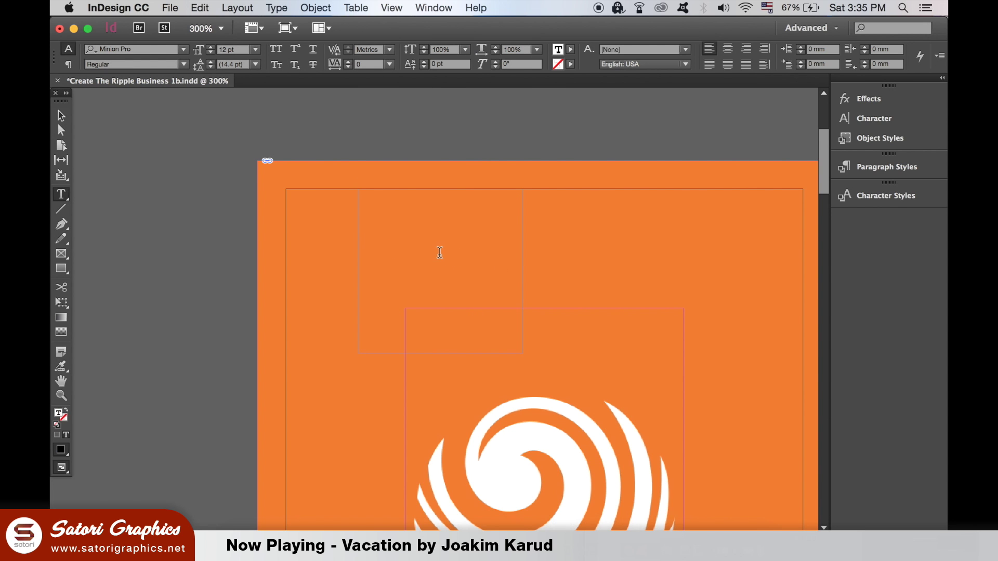
text(ccccccccc)
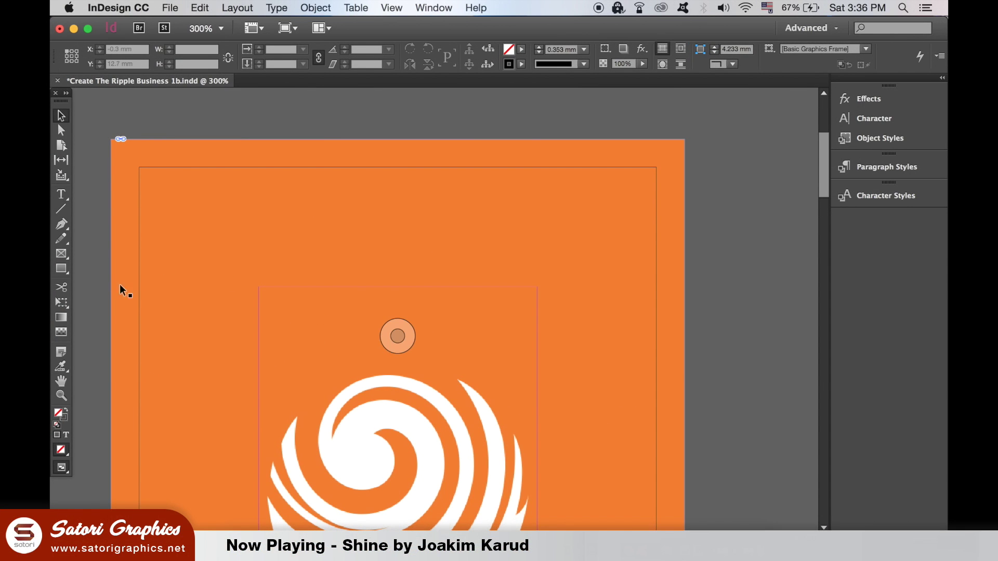
Step: Draw a wide rectangle near the card's top, fill it solid black, and shift it right
click(65, 270)
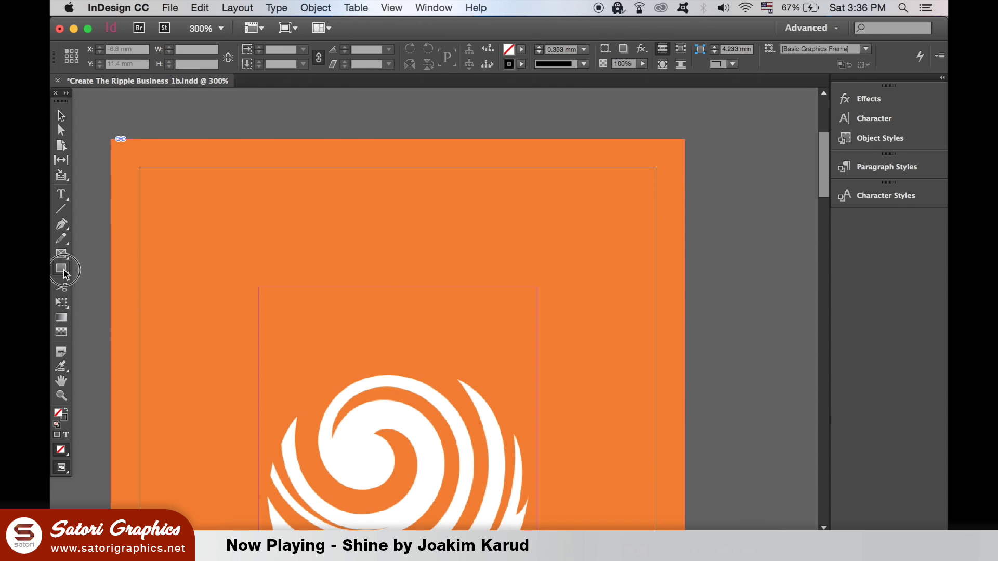
drag(188, 186, 457, 268)
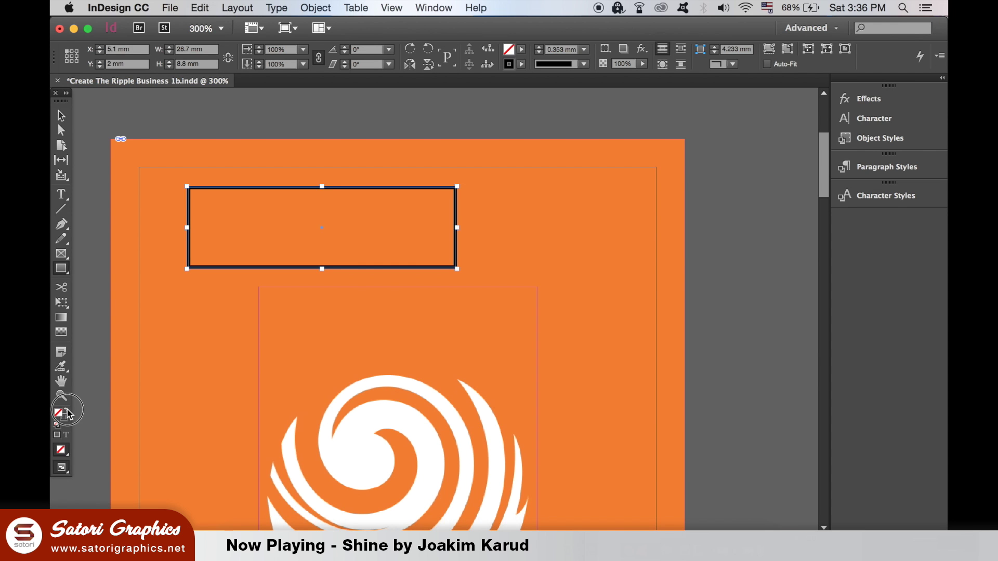
click(476, 208)
click(61, 115)
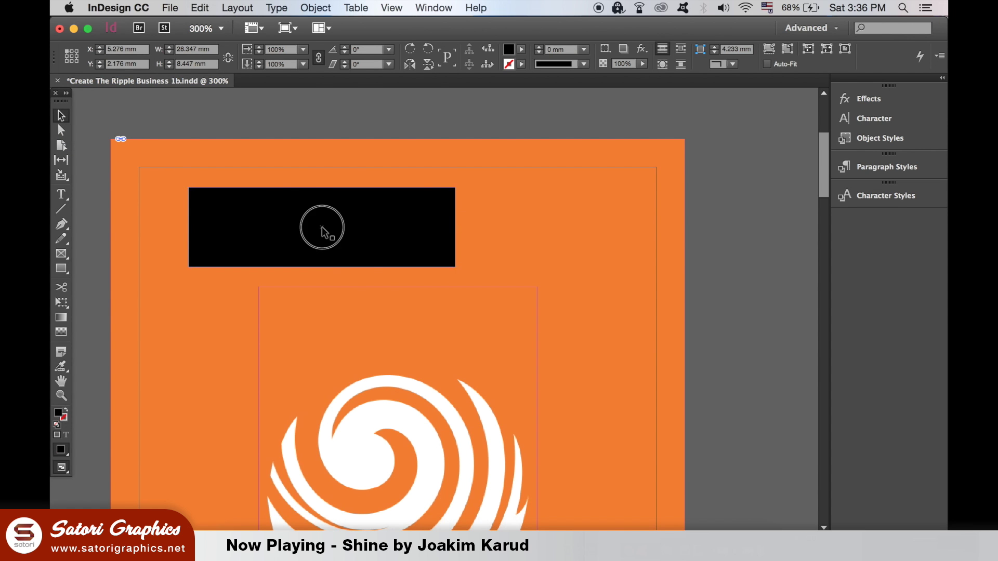
drag(323, 227, 364, 231)
Step: Type 'THEME' inside the black bar and set the text fill to K 0 (white)
key(t)
click(251, 224)
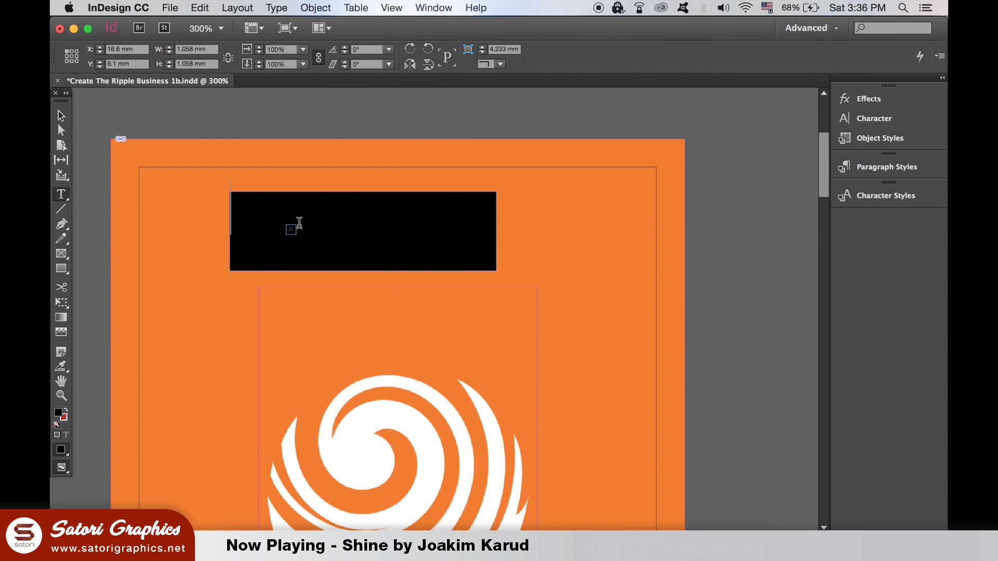
text(THEME)
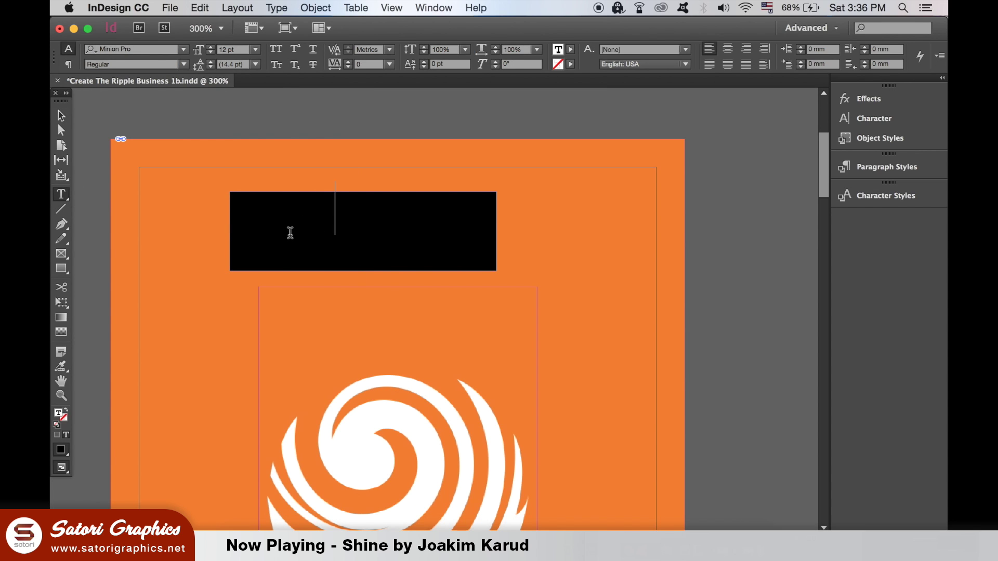
double_click(290, 217)
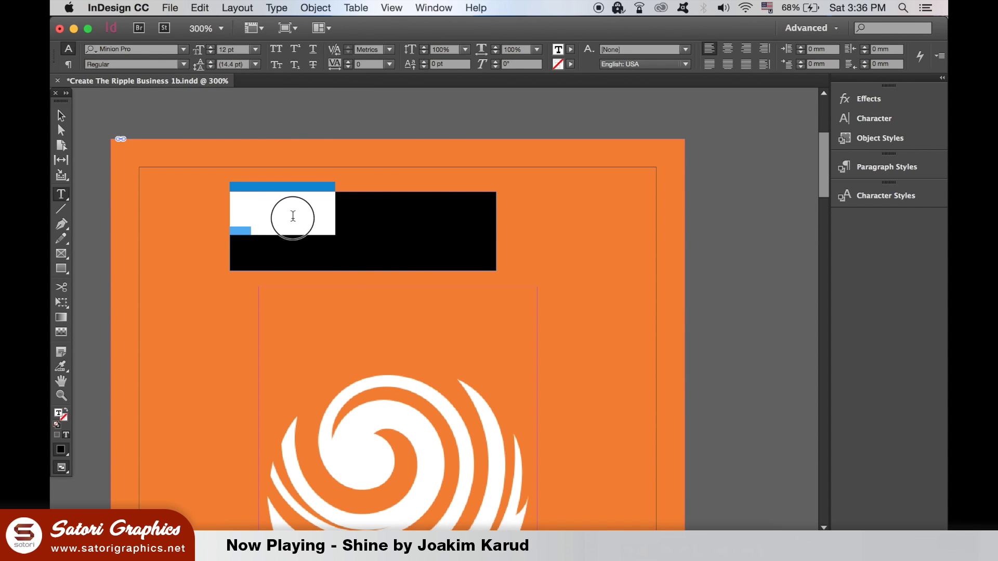
double_click(59, 415)
double_click(724, 415)
text(0)
click(764, 288)
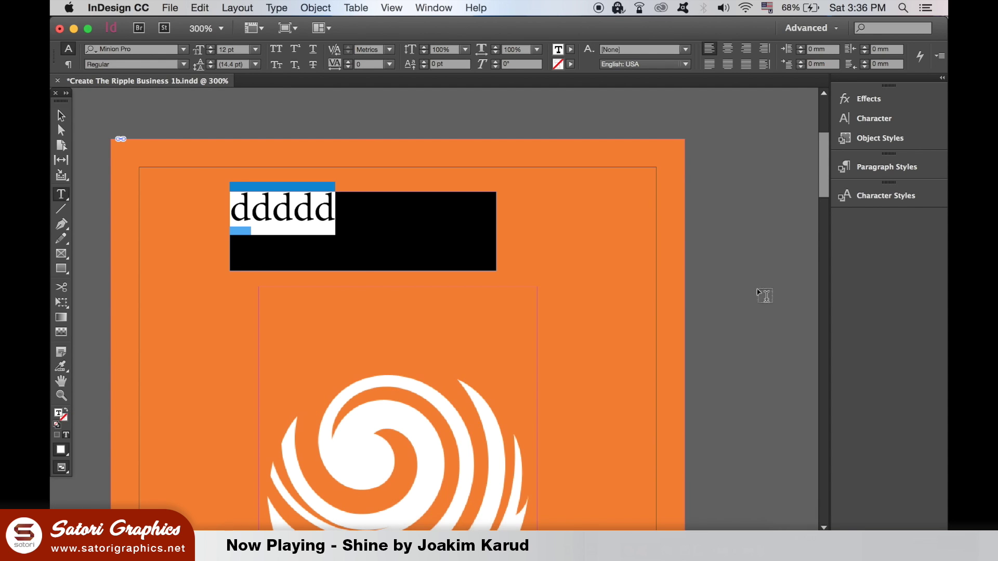
click(60, 115)
click(323, 232)
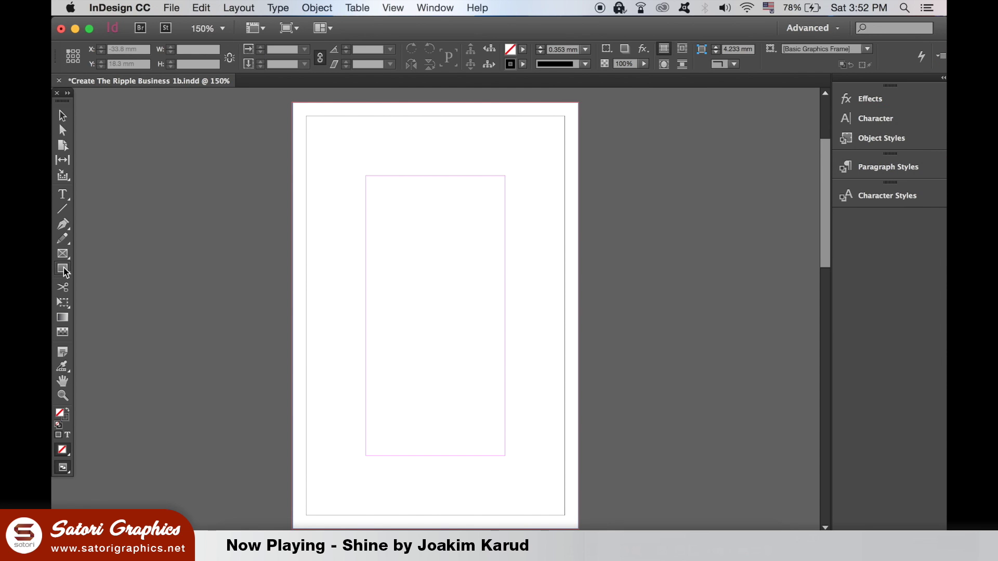
Step: Draw a solid black circle, move it toward the page's top centre, then select the Pen tool
drag(65, 272, 138, 291)
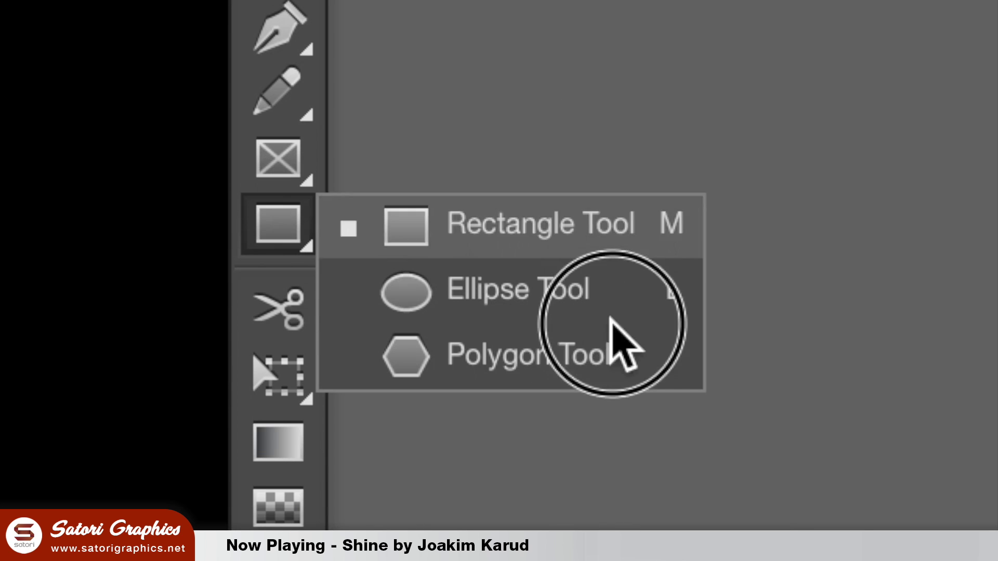
mouse_move(611, 318)
mouse_down()
mouse_move(631, 338)
mouse_move(604, 294)
mouse_move(606, 307)
mouse_up()
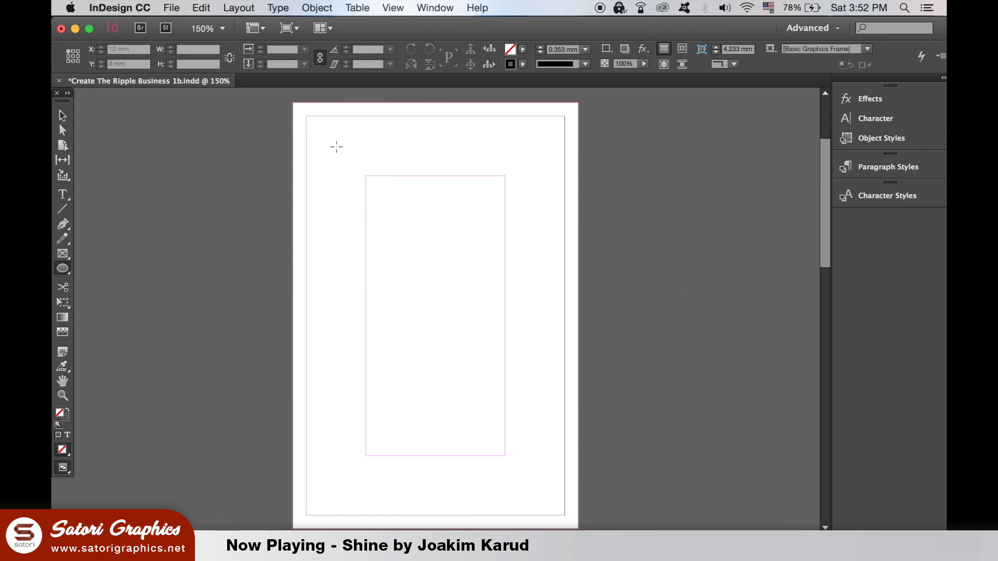
drag(328, 142, 419, 230)
click(62, 116)
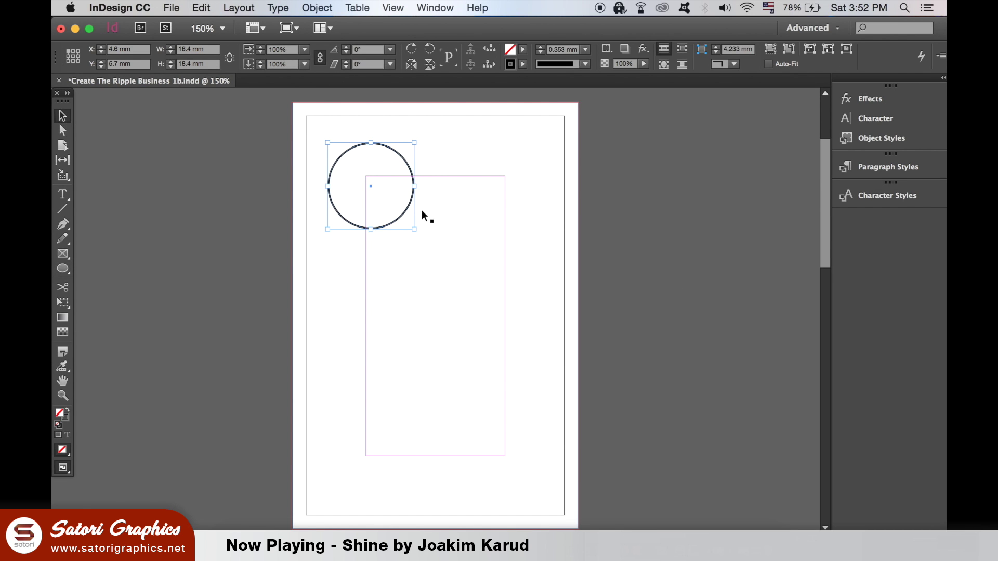
click(66, 410)
drag(347, 180, 411, 169)
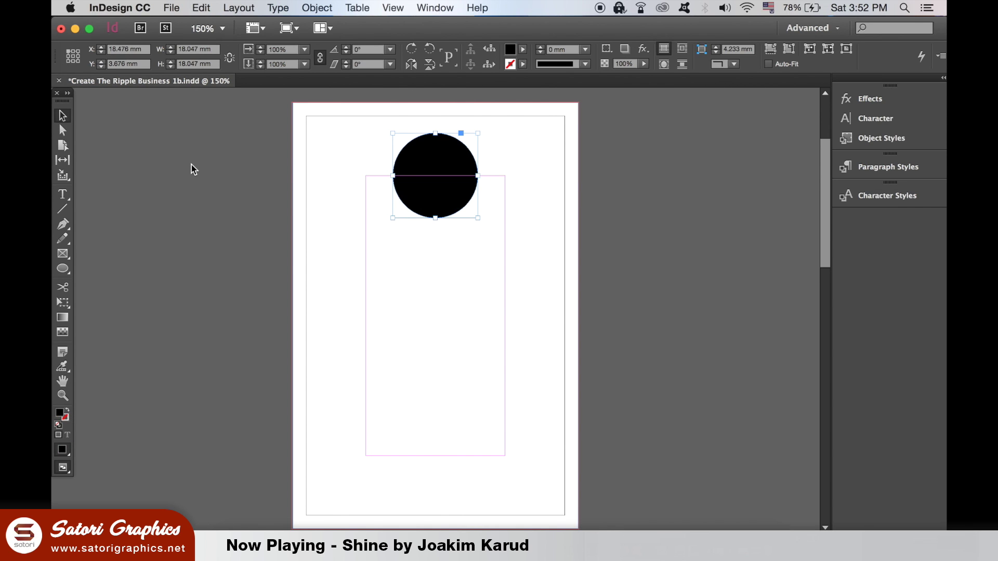
click(482, 254)
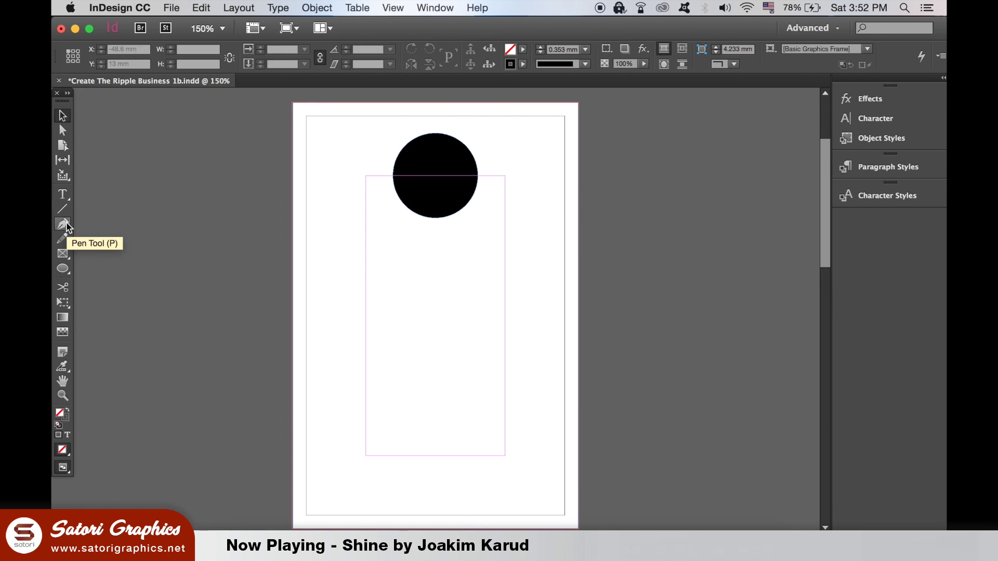
click(64, 225)
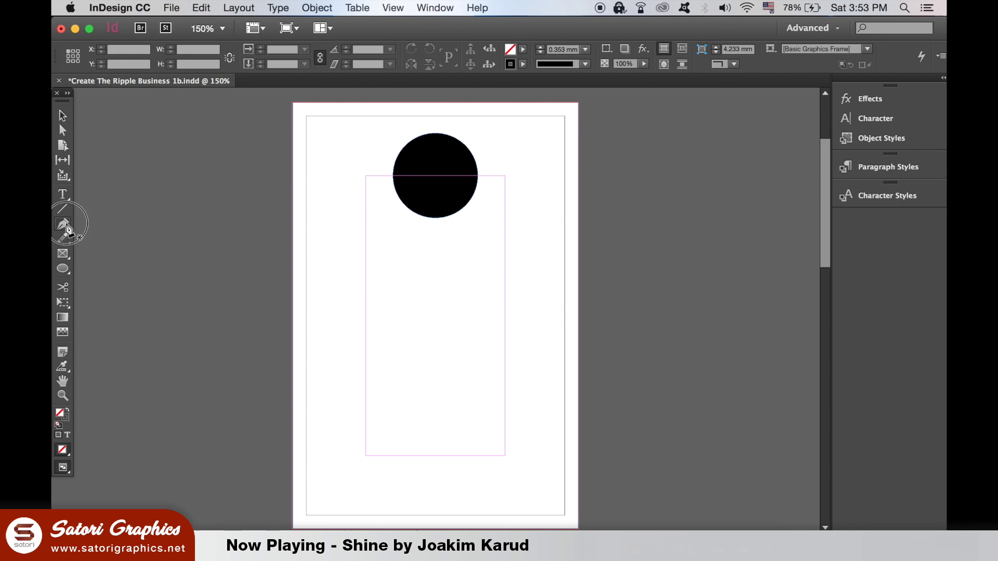
Step: Draw a closed three-point triangle beneath the circle and fill it solid black
click(338, 276)
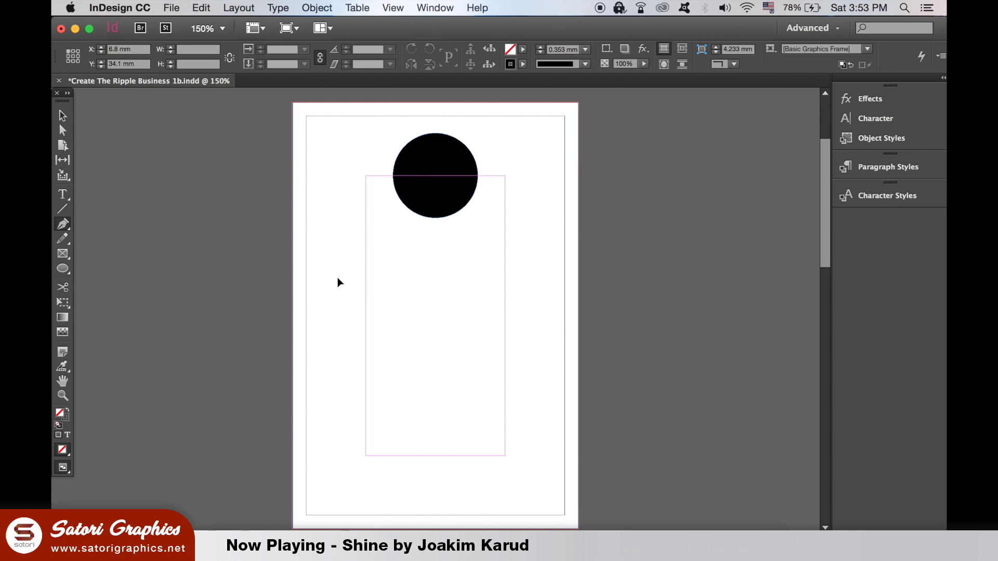
click(526, 276)
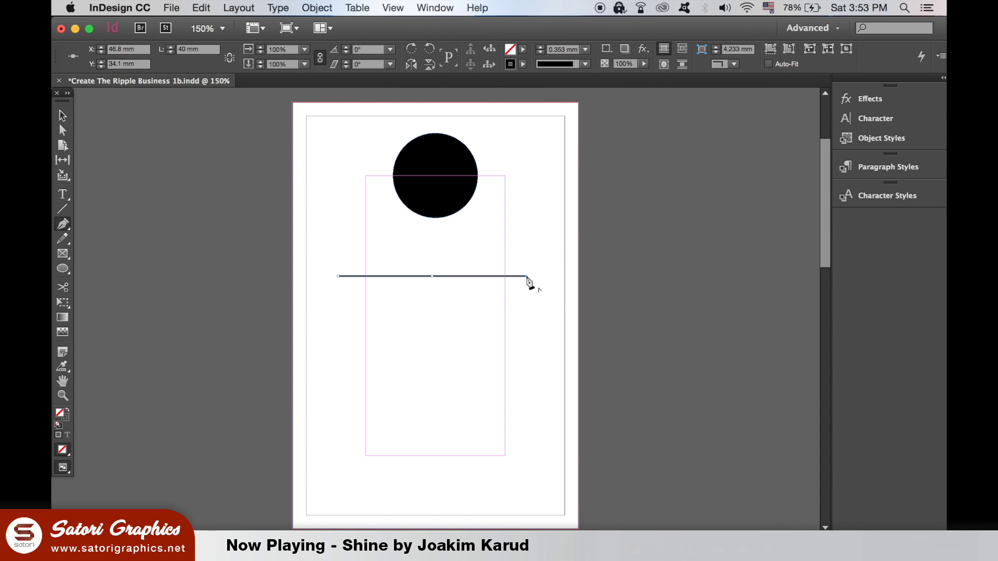
click(401, 401)
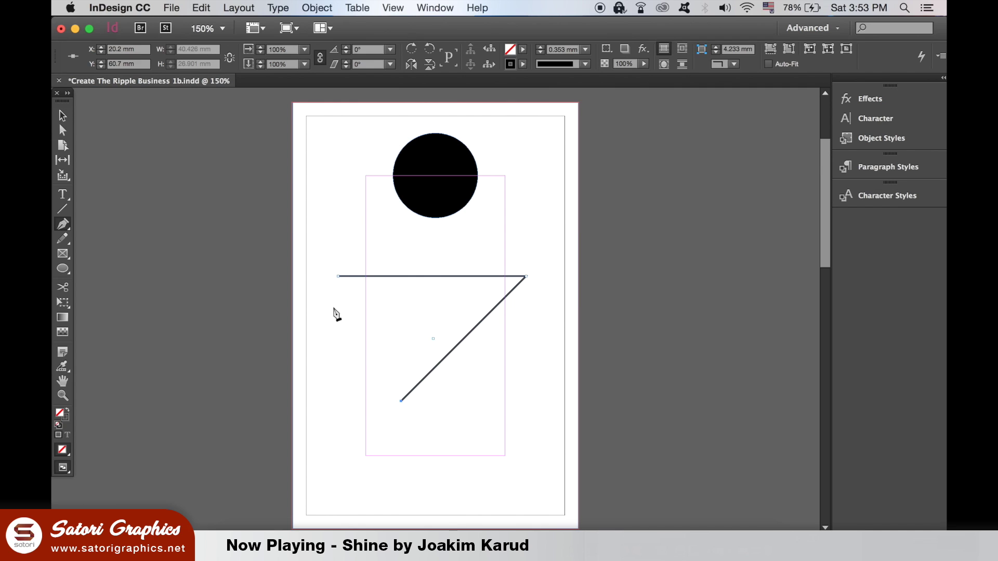
click(338, 277)
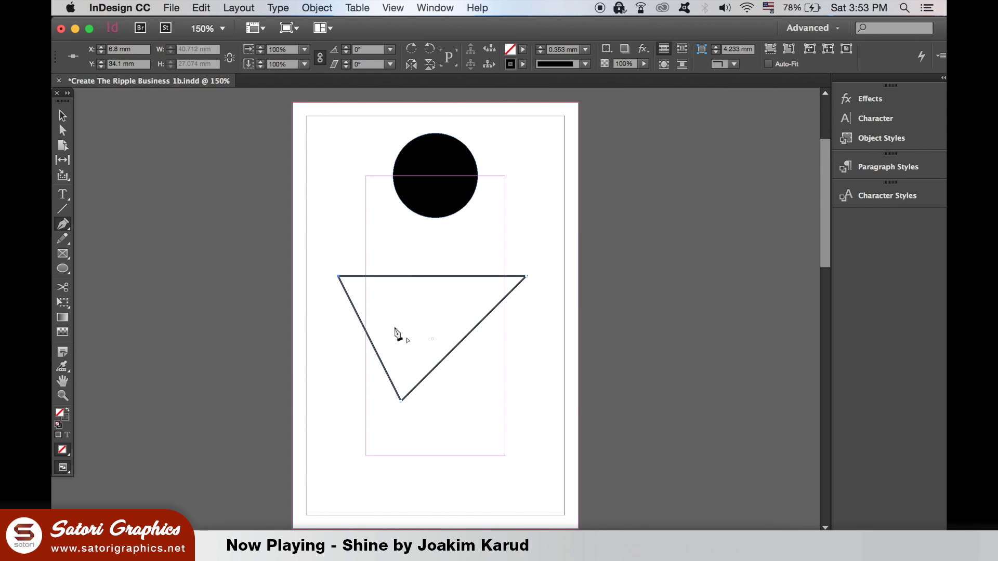
click(66, 410)
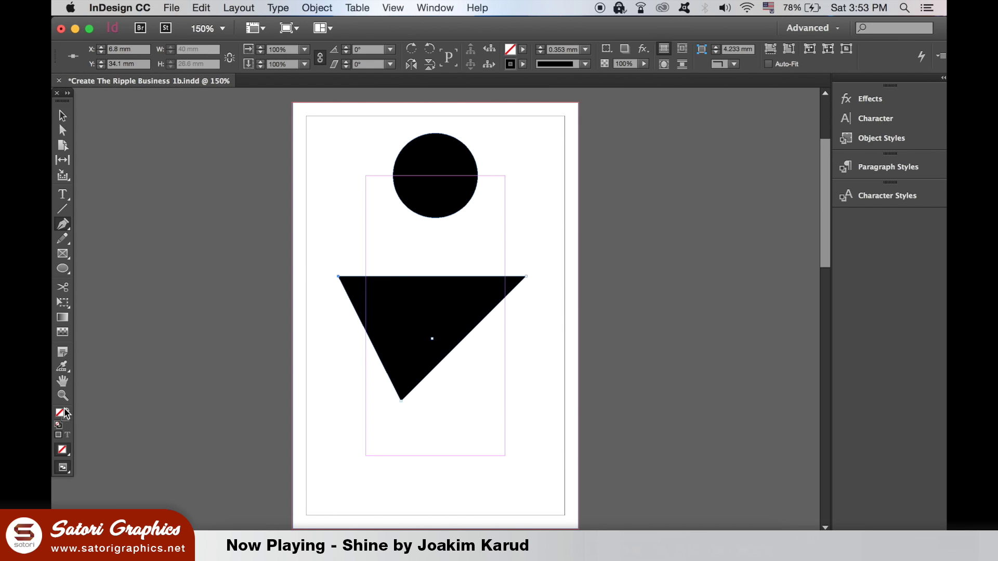
click(62, 116)
click(334, 279)
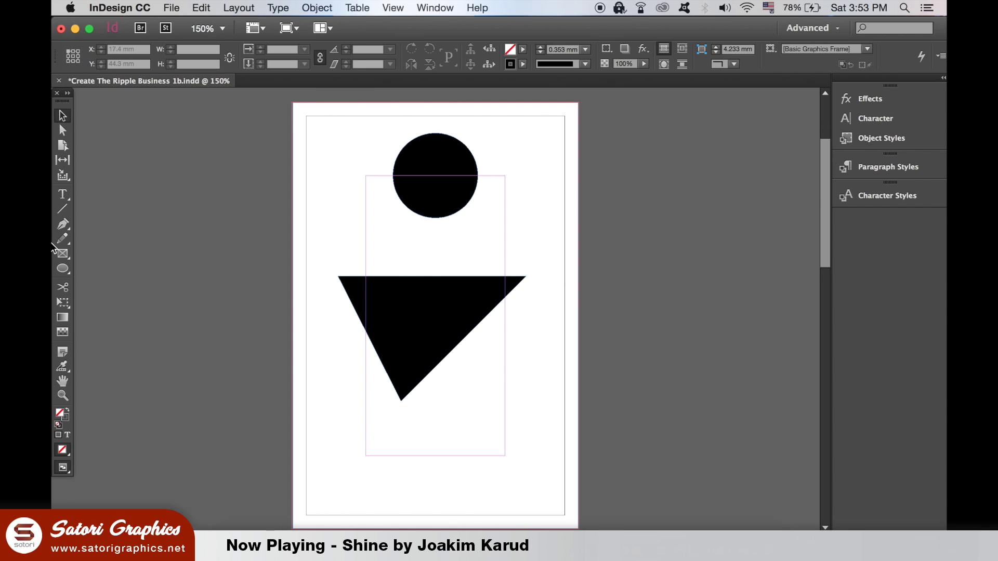
Step: With Direct Selection, drag the triangle's bottom anchor down and to the right
click(62, 130)
click(404, 296)
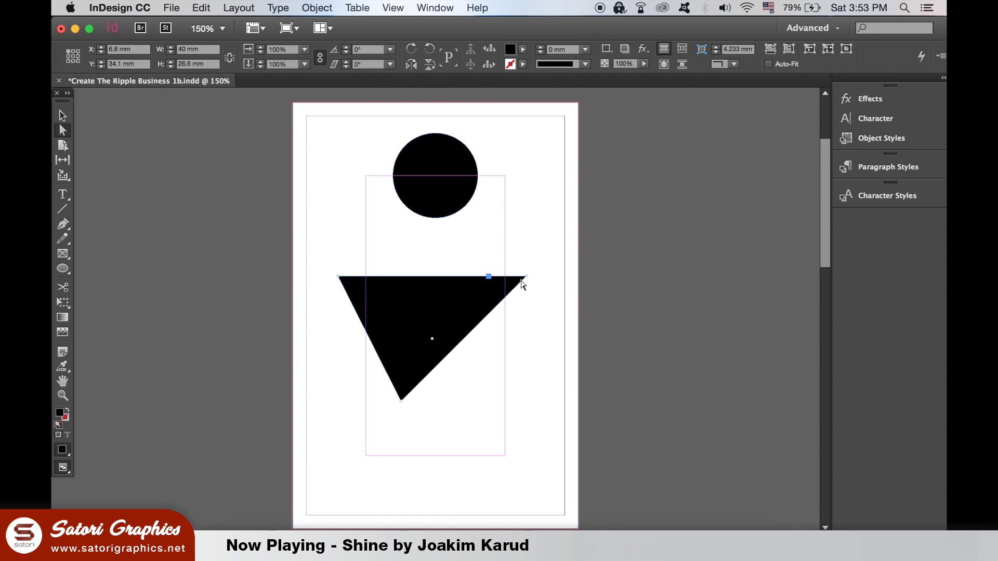
click(526, 277)
drag(403, 405, 429, 421)
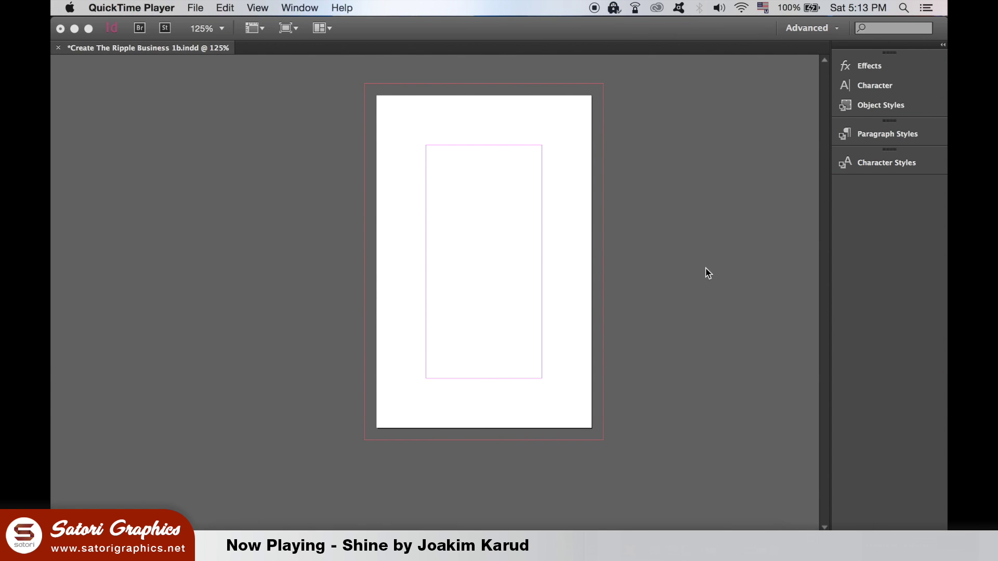
Step: Draw a rectangle covering most of the page, fill it black, nudge it, and apply a white-to-black gradient
key(Tab)
click(646, 236)
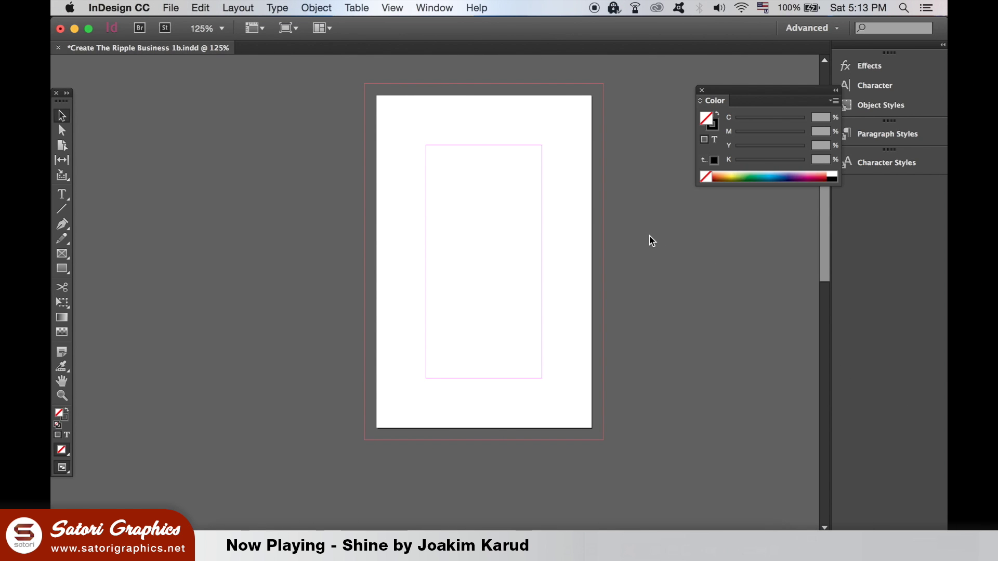
click(62, 268)
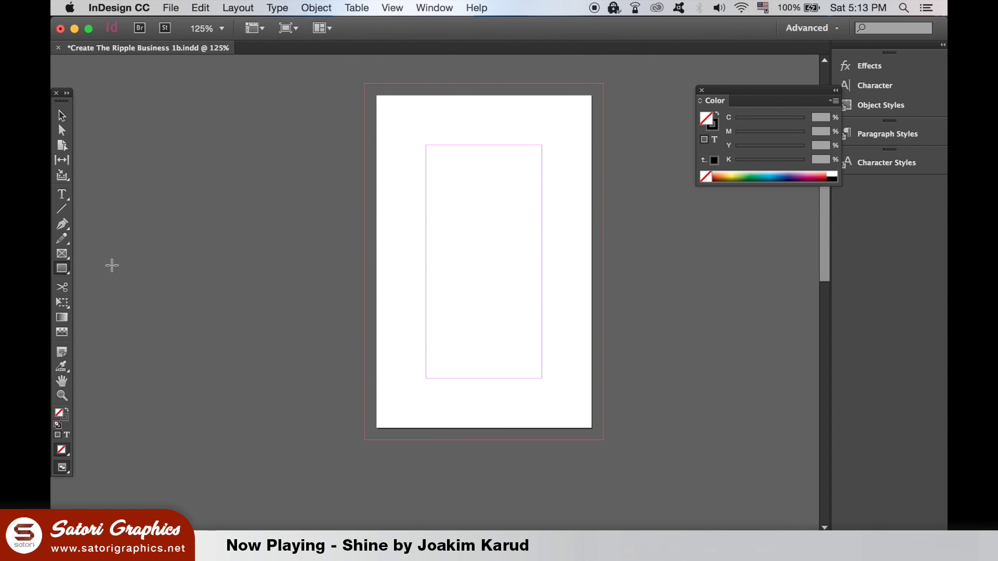
mouse_move(393, 114)
mouse_down()
mouse_move(541, 330)
mouse_move(566, 403)
mouse_up()
click(62, 115)
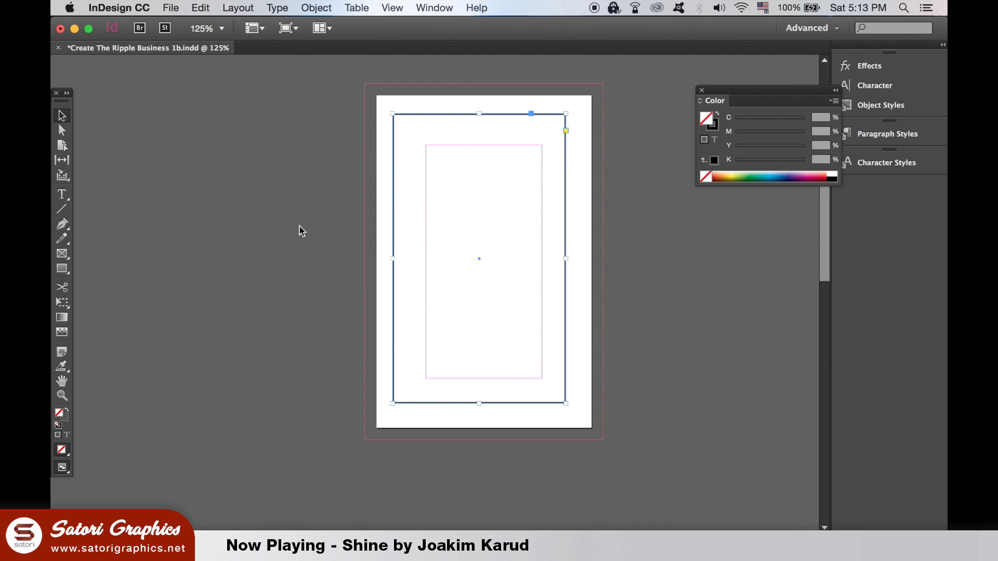
click(67, 410)
drag(523, 328, 528, 331)
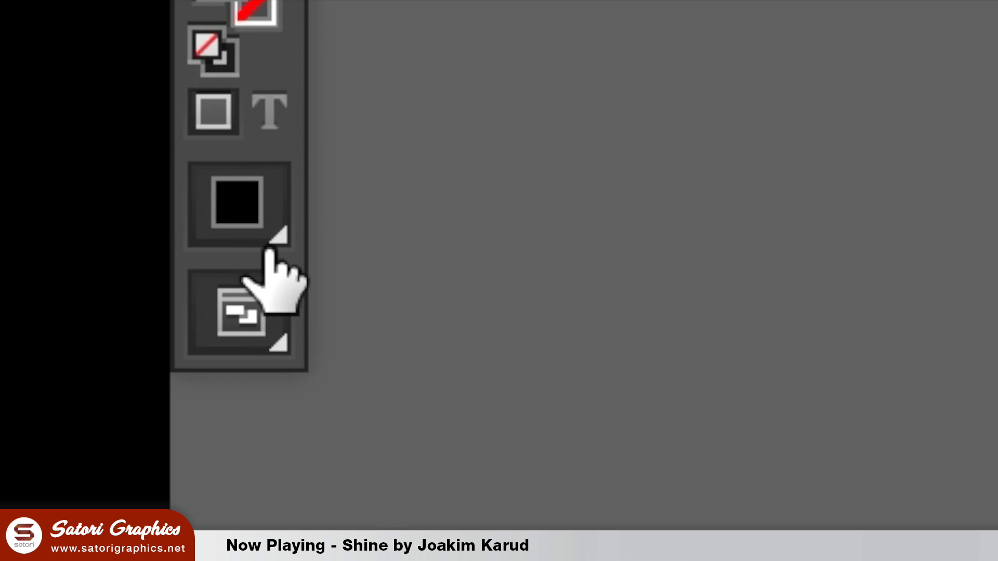
click(66, 453)
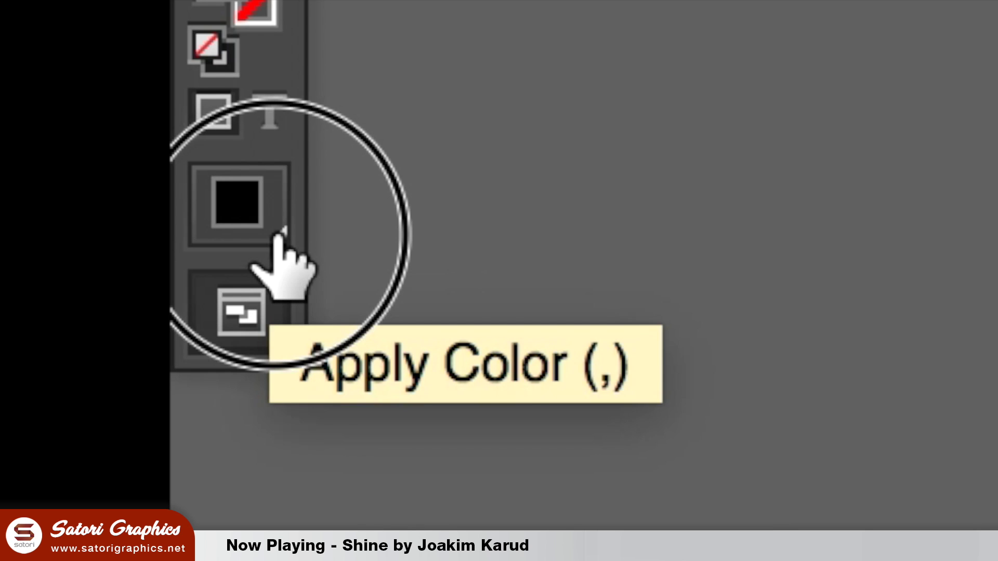
drag(281, 233, 569, 295)
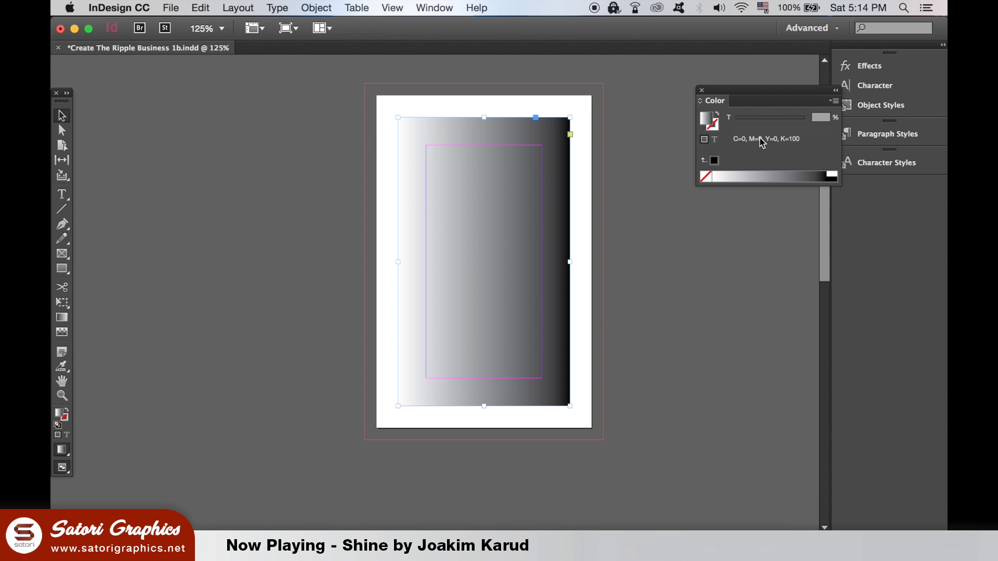
Step: Open the Gradient panel and drag the gradient vertically from top to bottom
click(425, 5)
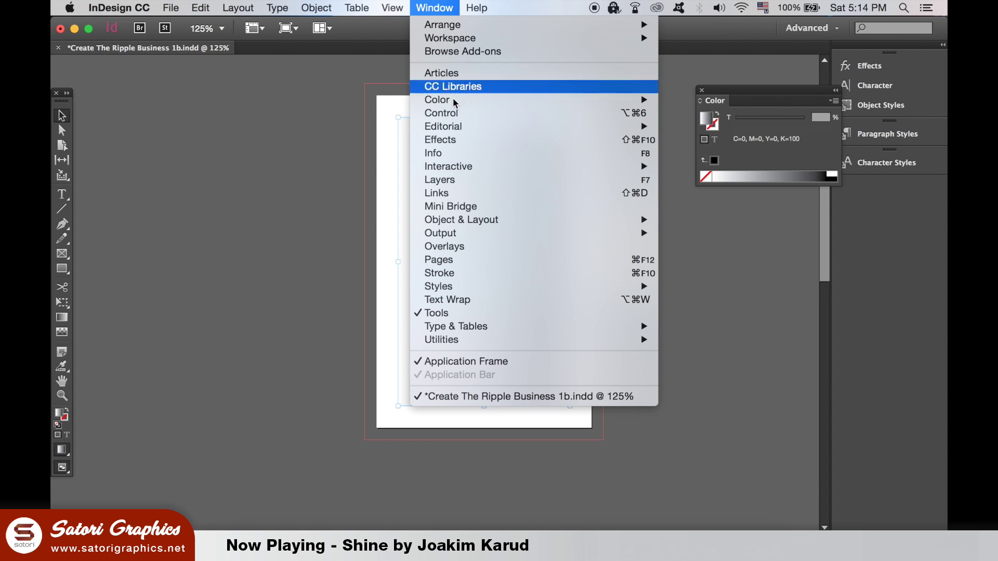
mouse_move(550, 103)
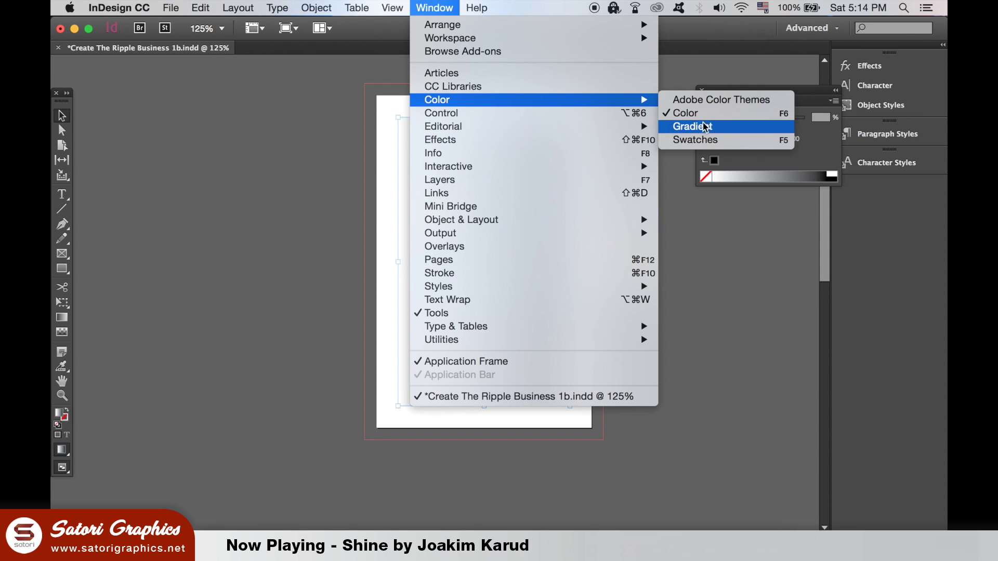
click(676, 126)
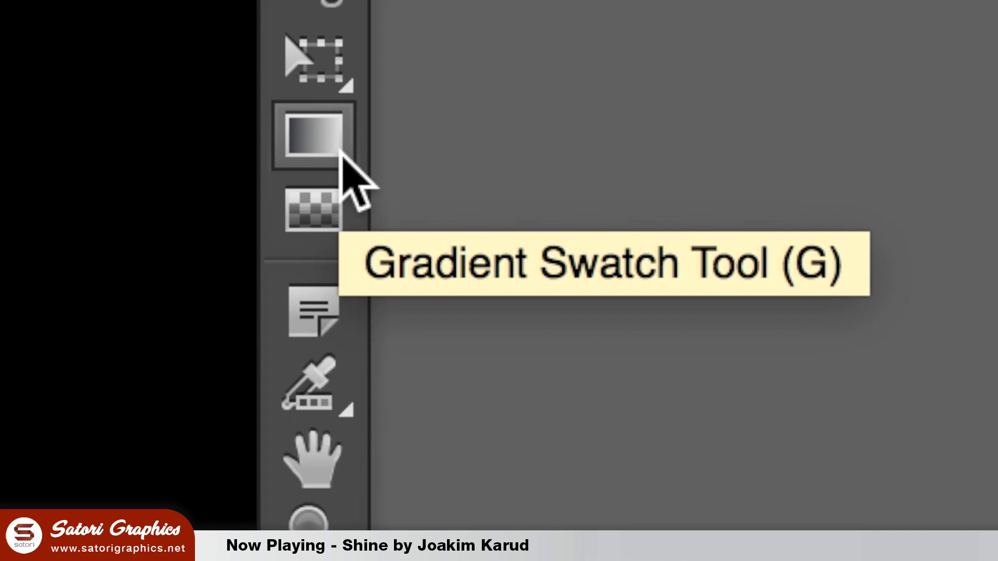
click(341, 151)
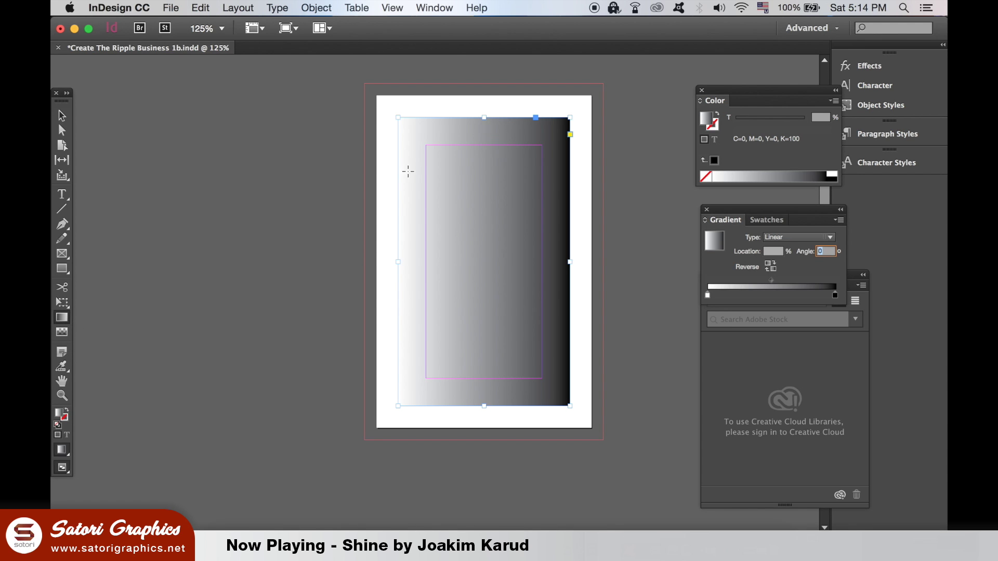
drag(454, 107, 474, 447)
Step: Select the gradient's starting stop and raise its yellow (Y) value to 42
click(61, 115)
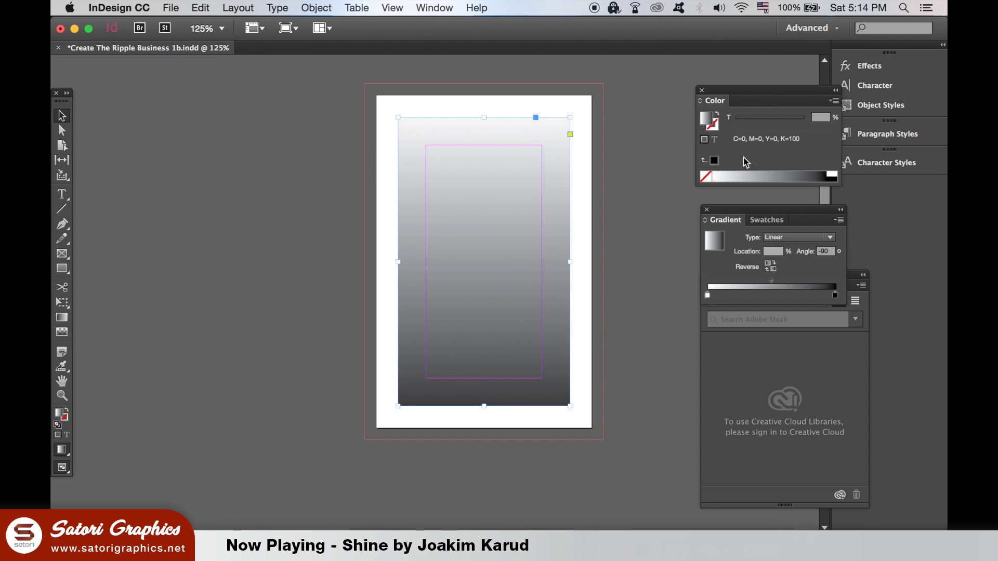
click(708, 295)
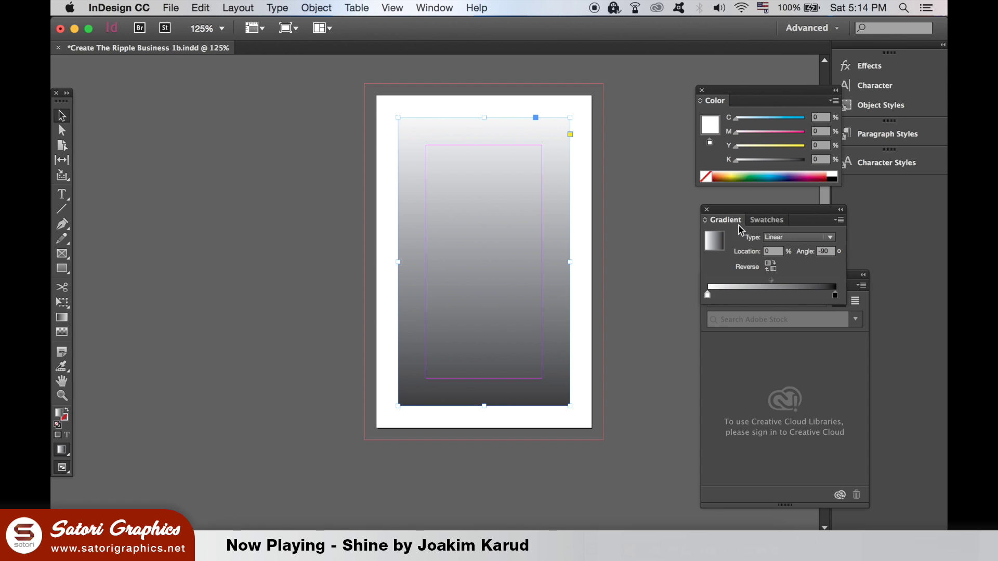
mouse_move(737, 146)
mouse_down()
mouse_move(784, 146)
mouse_move(750, 130)
mouse_move(769, 131)
mouse_move(748, 133)
mouse_up()
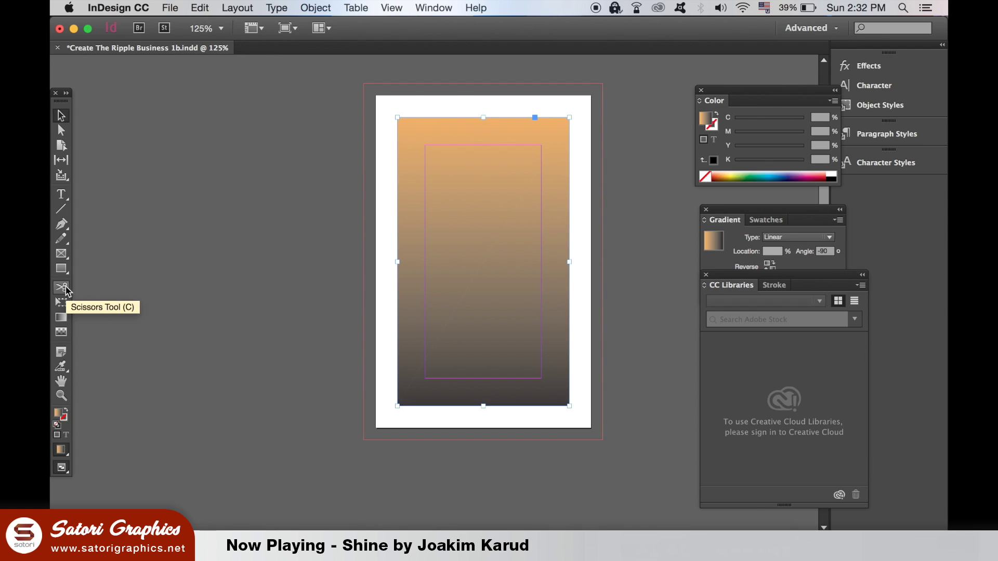
Step: Slice the gradient rectangle with Scissors from its lower-left edge to upper-right edge, leaving two pieces
click(329, 179)
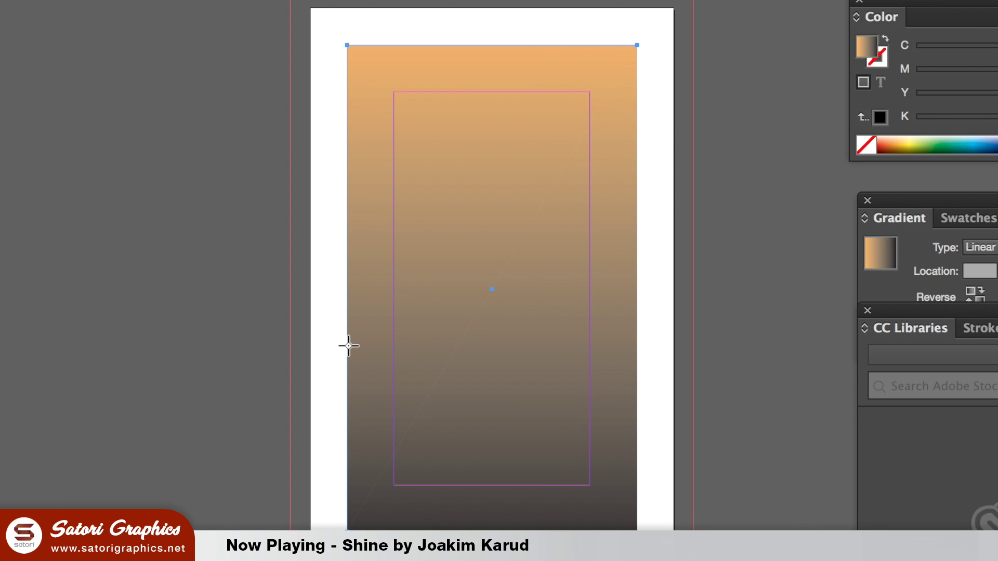
click(398, 294)
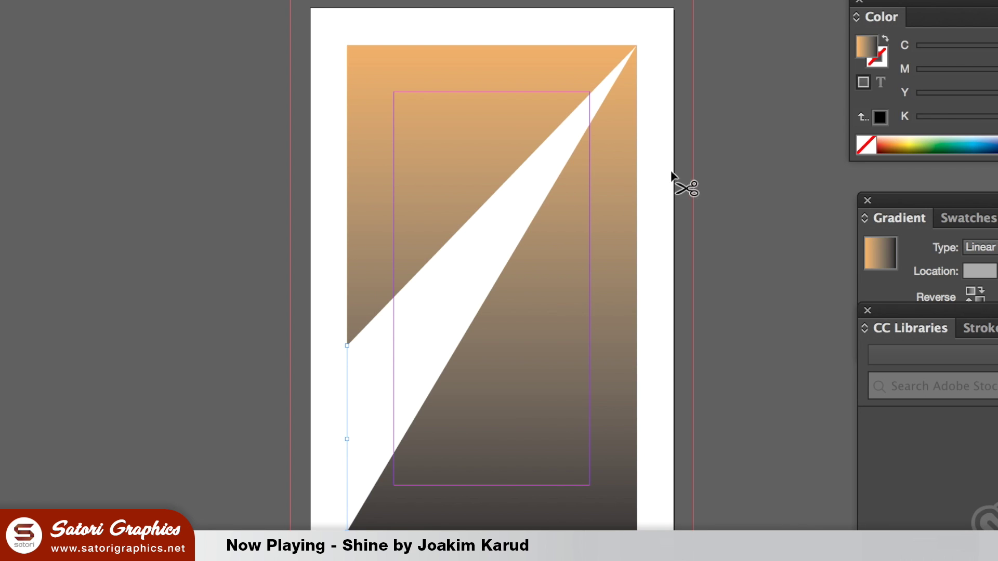
click(637, 126)
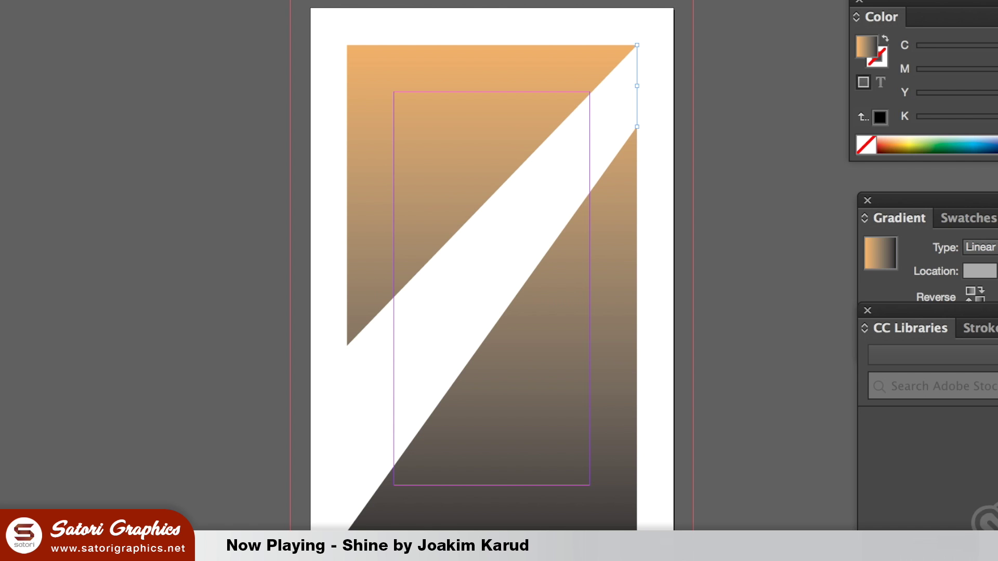
key(v)
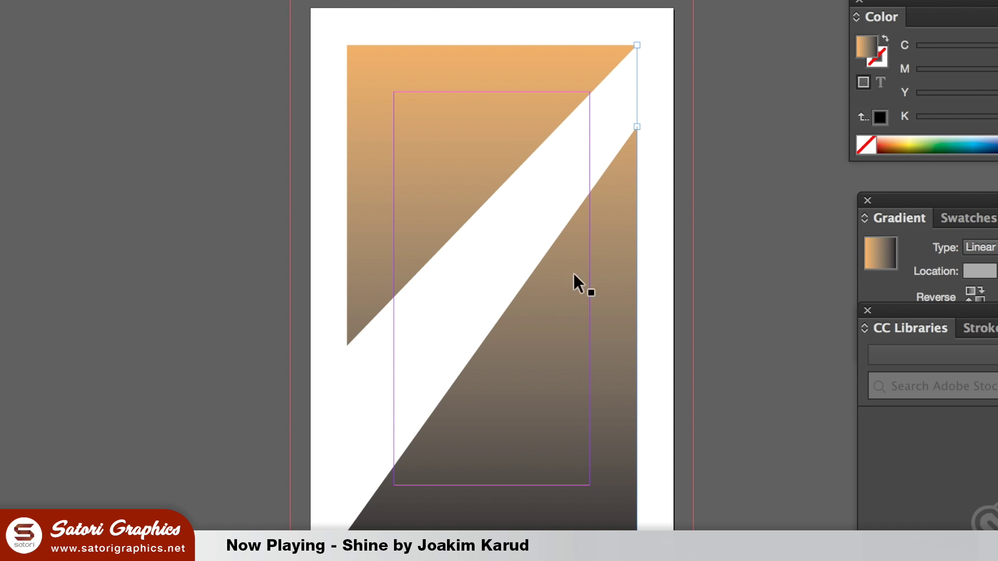